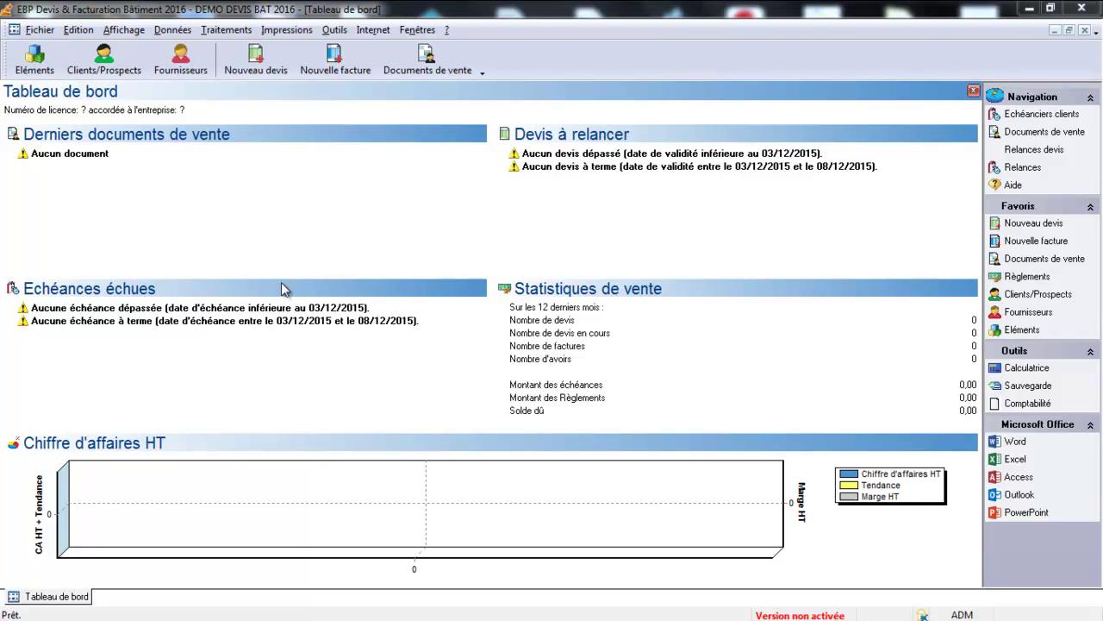
# Step: Add a clients/prospects family with code PART and label Particulier, and validate it
pyautogui.click(171, 30)
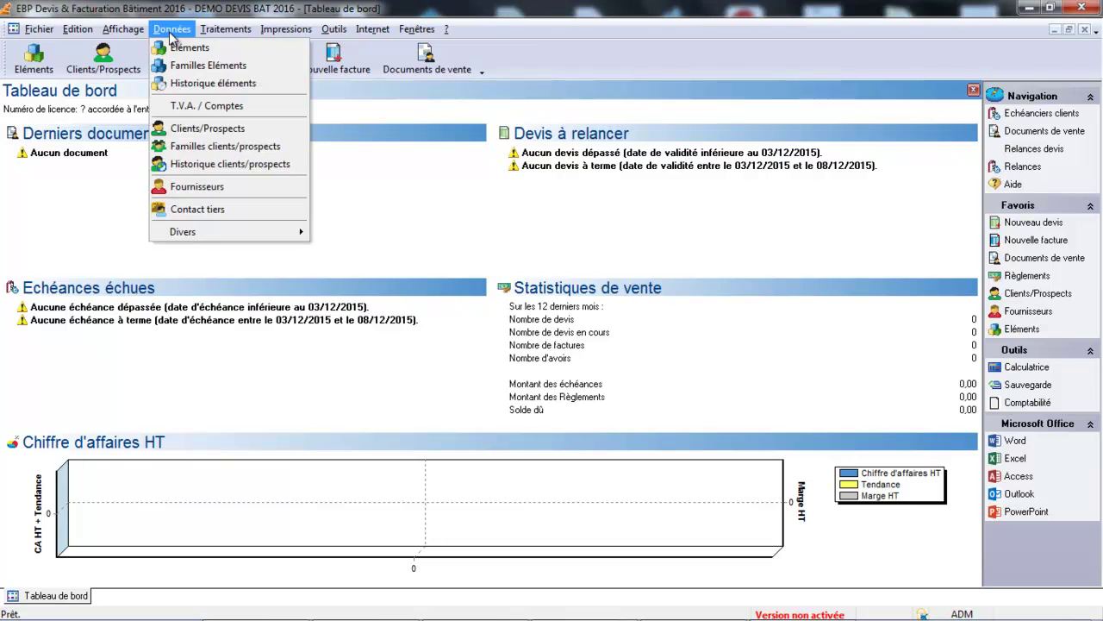
pyautogui.click(182, 148)
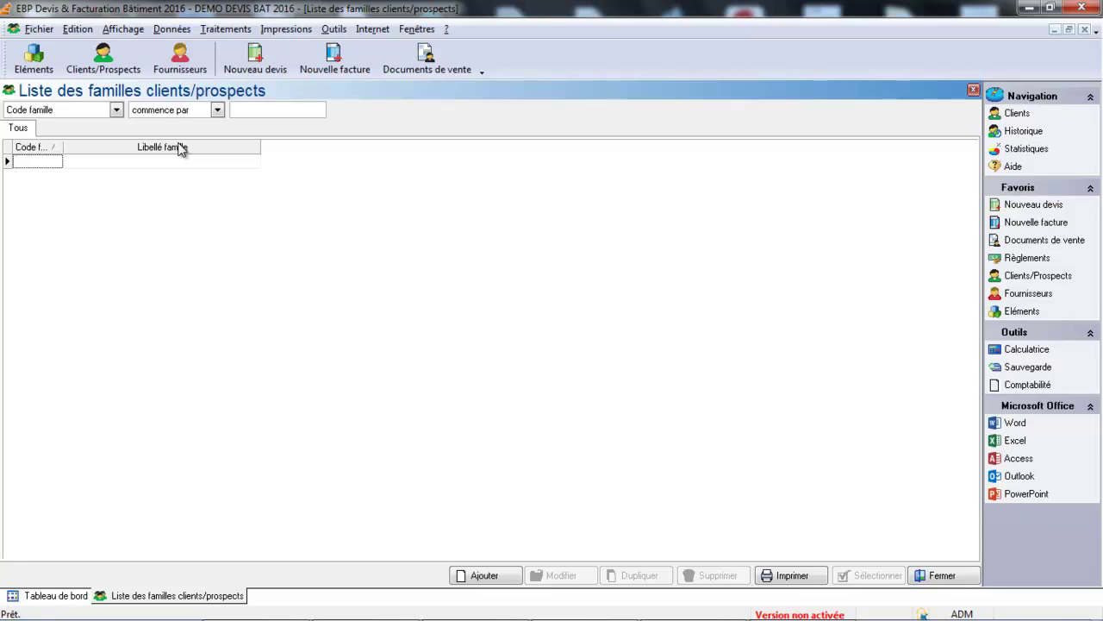
pyautogui.click(496, 576)
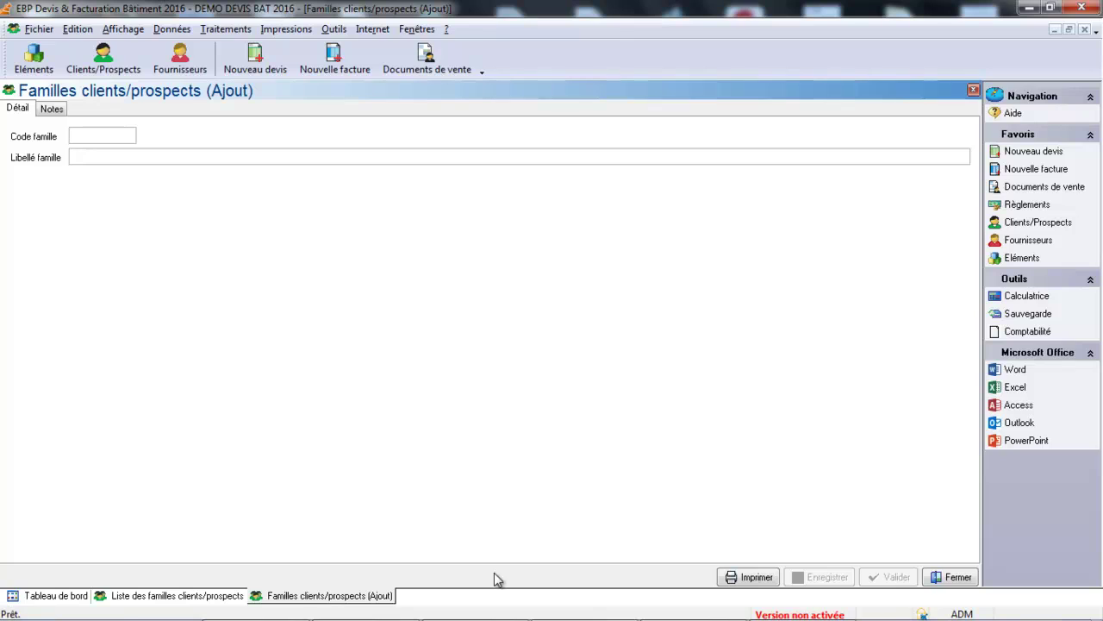
pyautogui.write('PART')
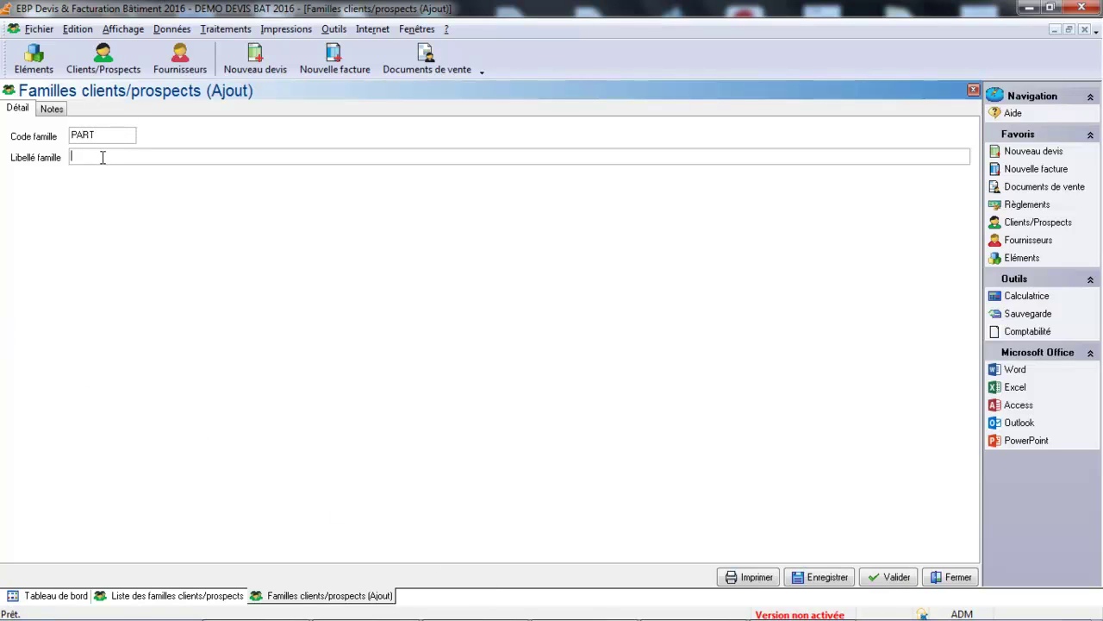
pyautogui.write('Particulier')
pyautogui.click(888, 575)
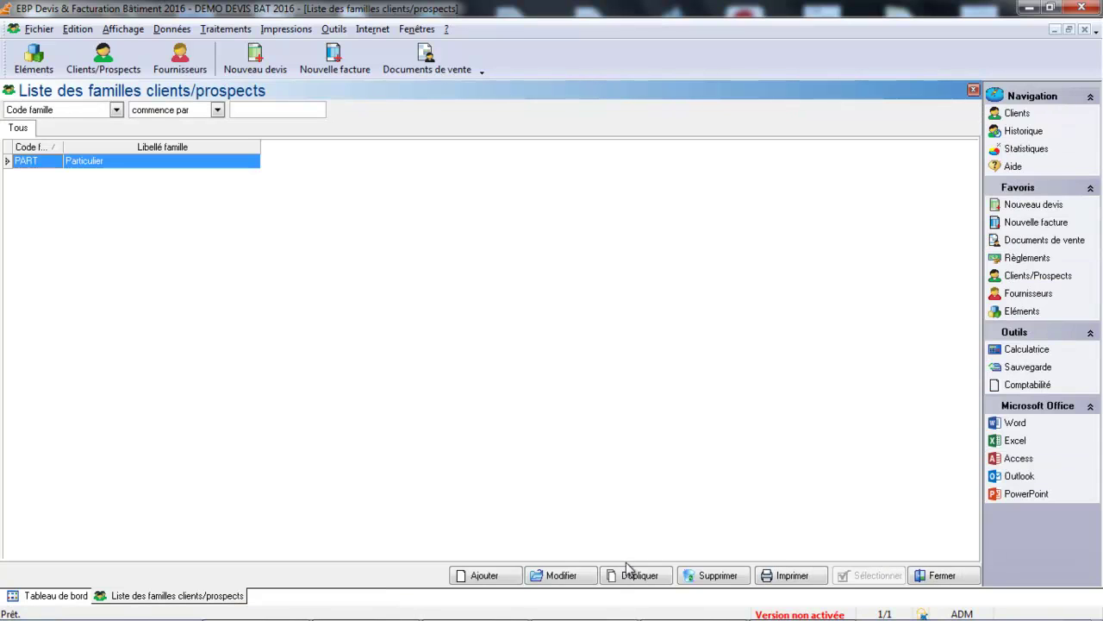
# Step: Add a second clients/prospects family with code ENT and label Entreprise, and validate it
pyautogui.click(492, 577)
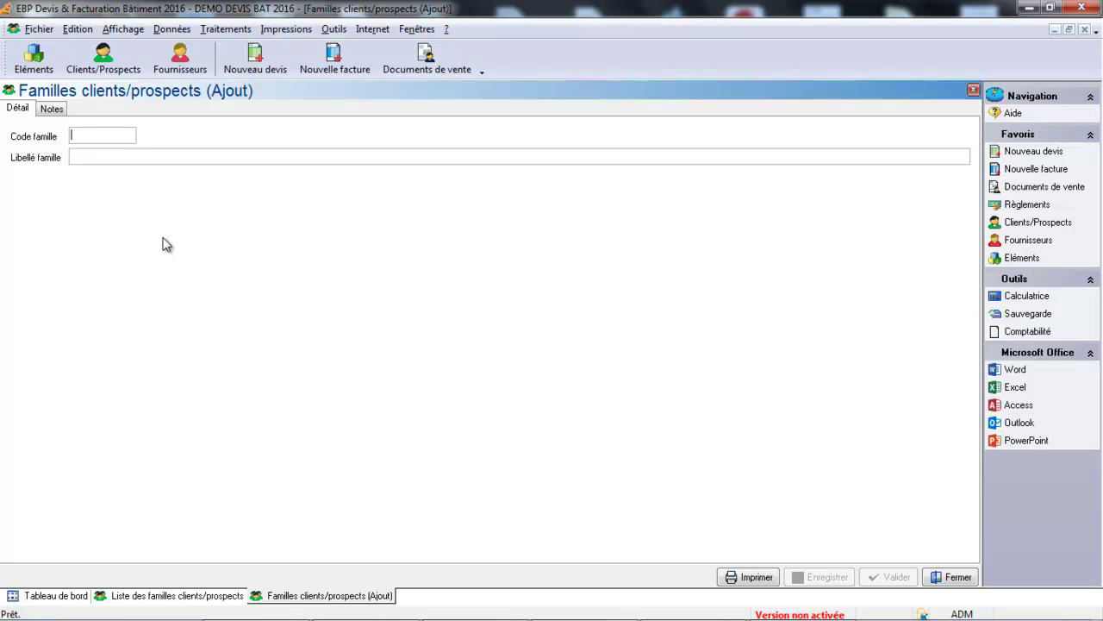
pyautogui.write('ENT')
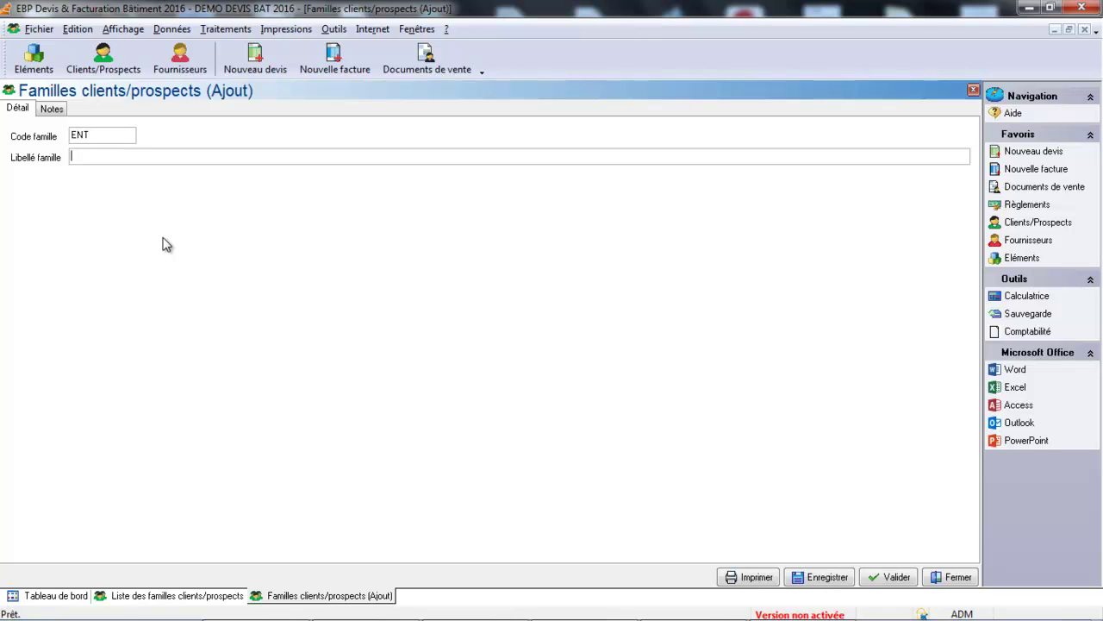
pyautogui.write('Entreprise')
pyautogui.press('Tab')
pyautogui.click(889, 585)
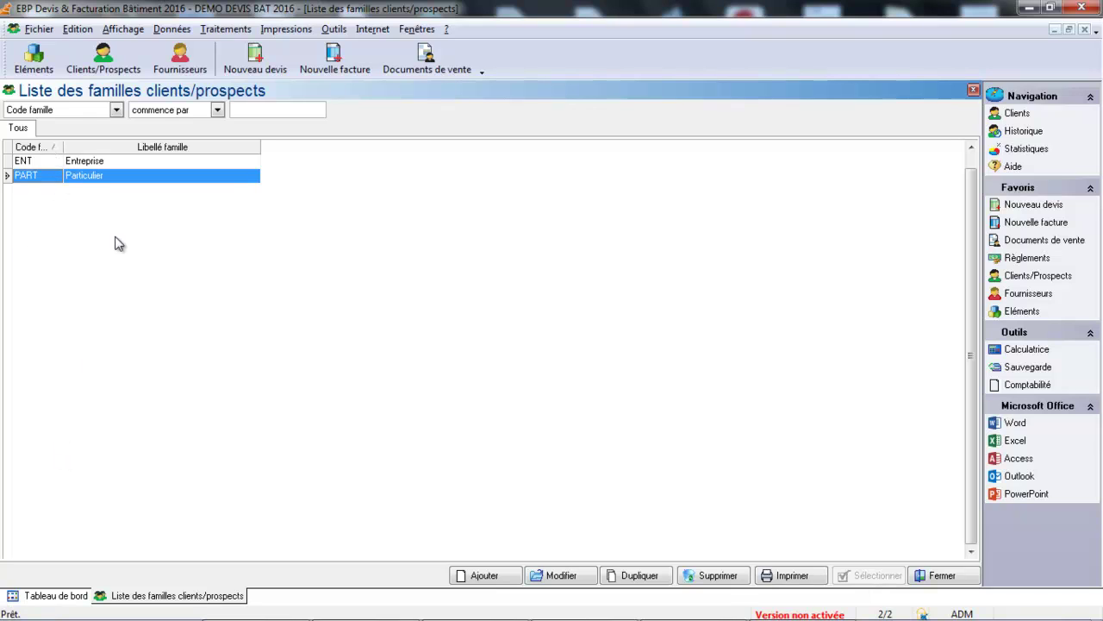
# Step: Open the list of clients and prospects and start a new record of type Prospect
pyautogui.click(171, 28)
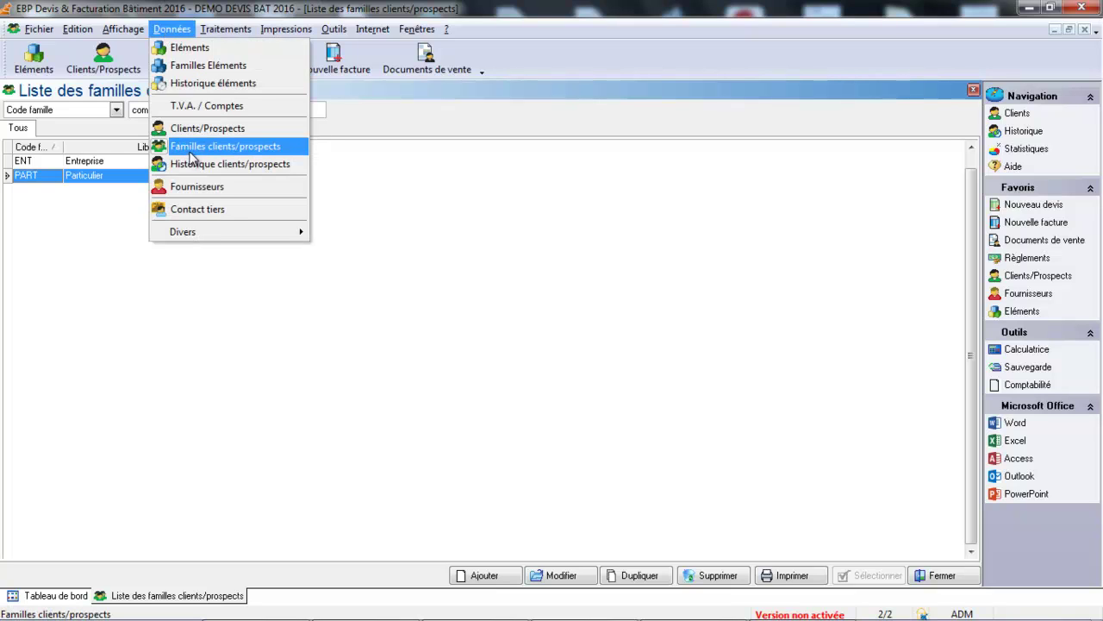
pyautogui.click(210, 135)
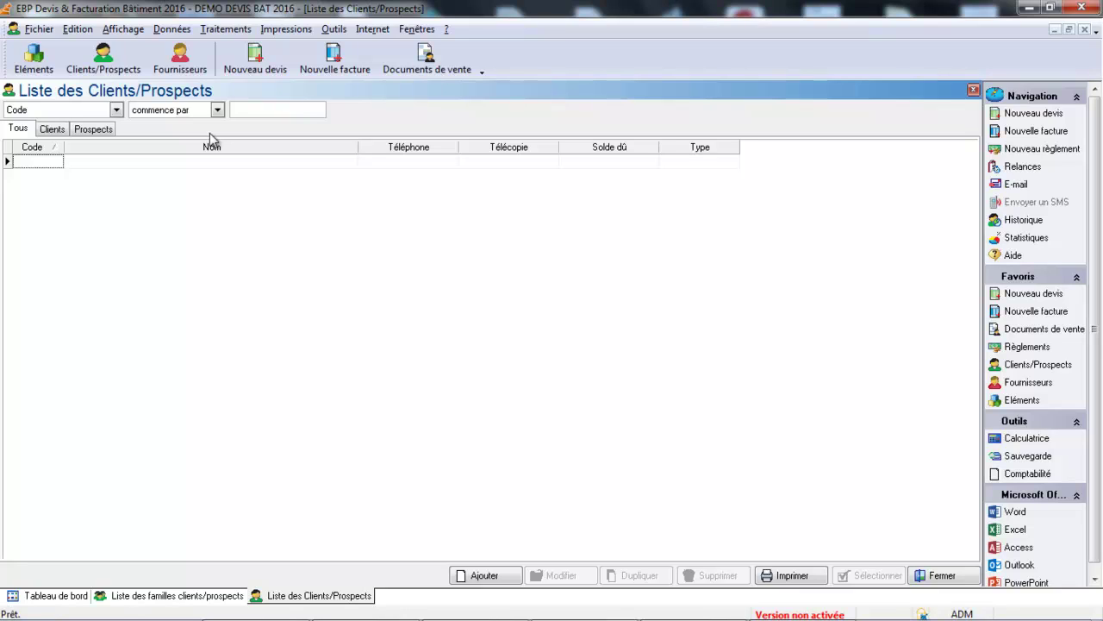
pyautogui.click(93, 138)
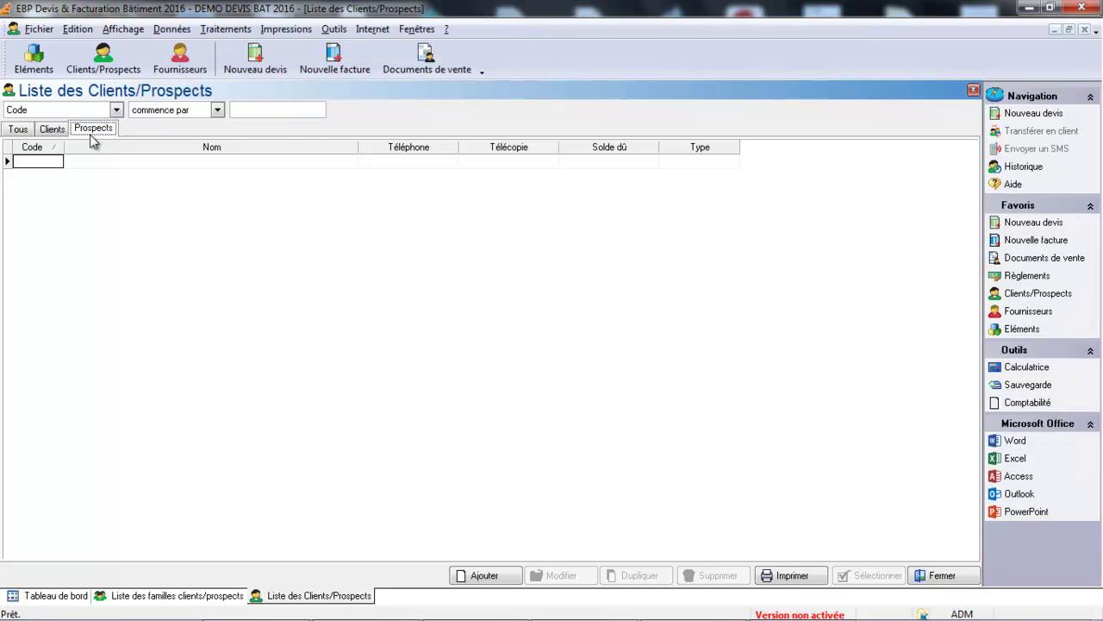
pyautogui.click(485, 575)
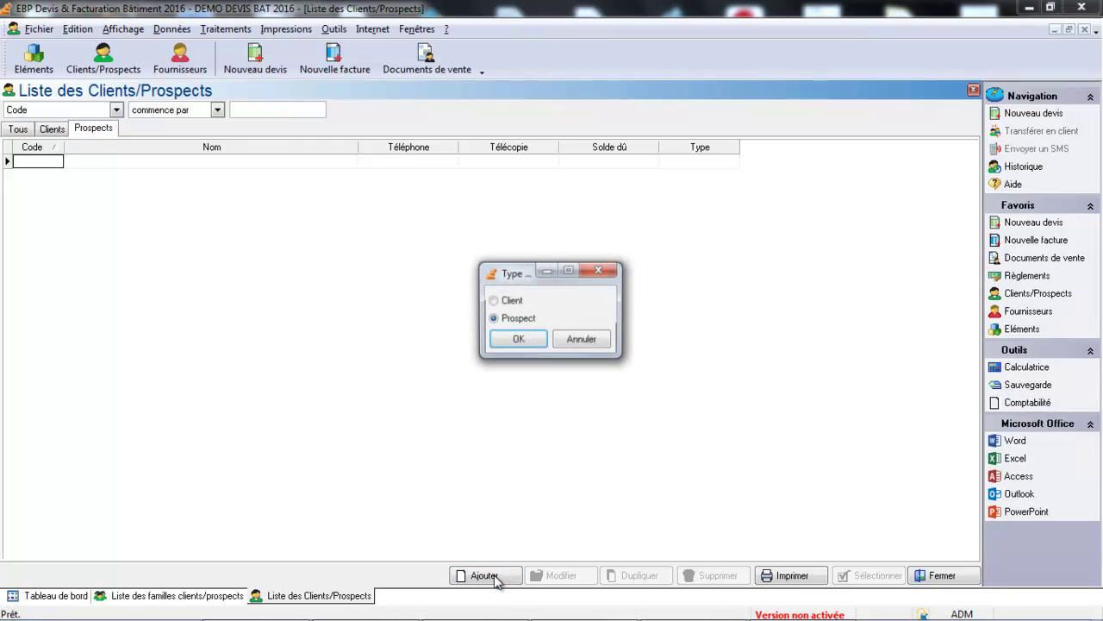
pyautogui.click(505, 344)
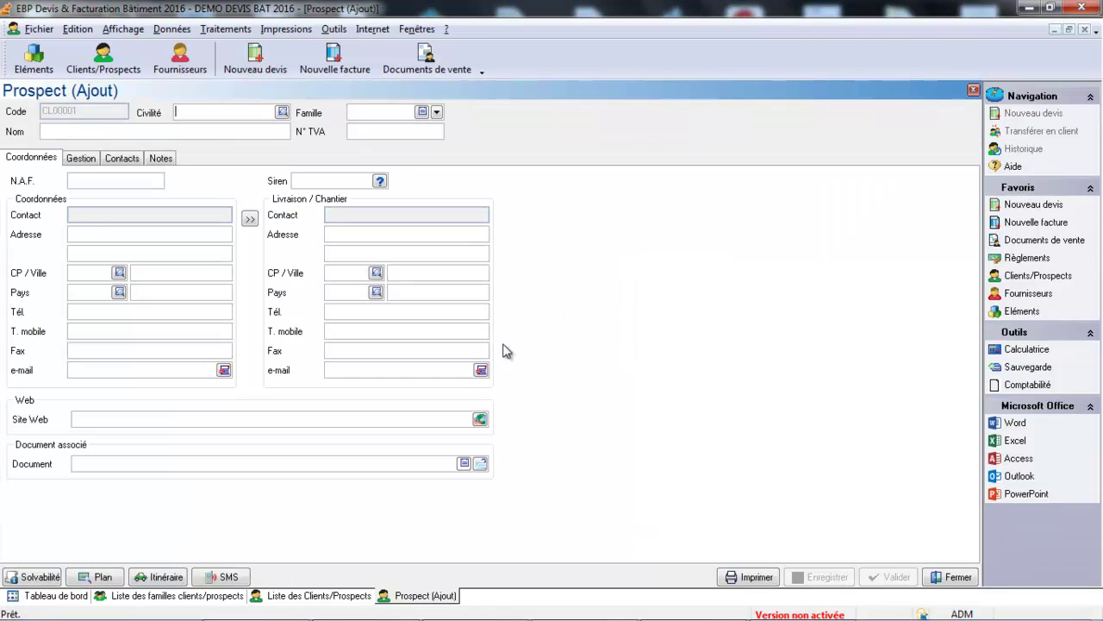
# Step: Set the prospect's title to Monsieur and family to Particulier, and enter the prospect's surname
pyautogui.click(281, 113)
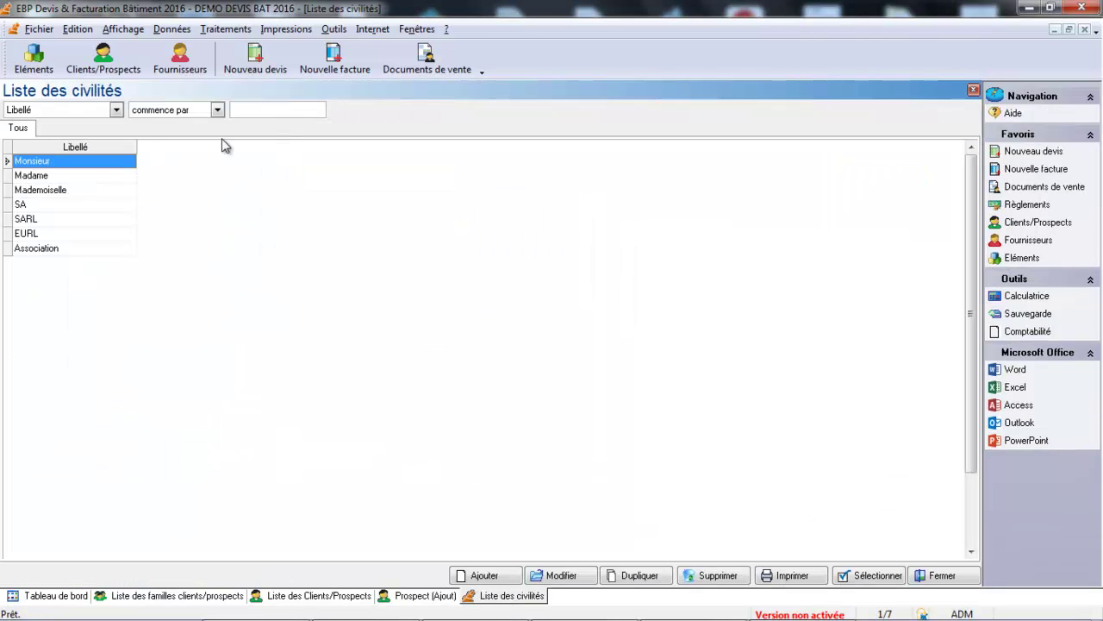
pyautogui.doubleClick(77, 164)
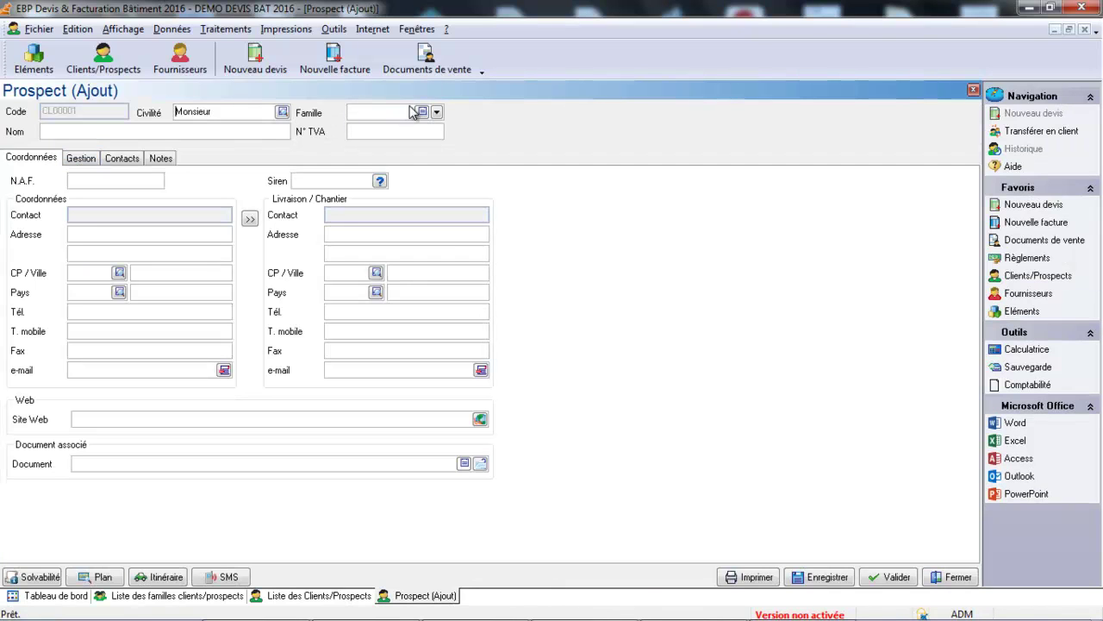
pyautogui.click(437, 113)
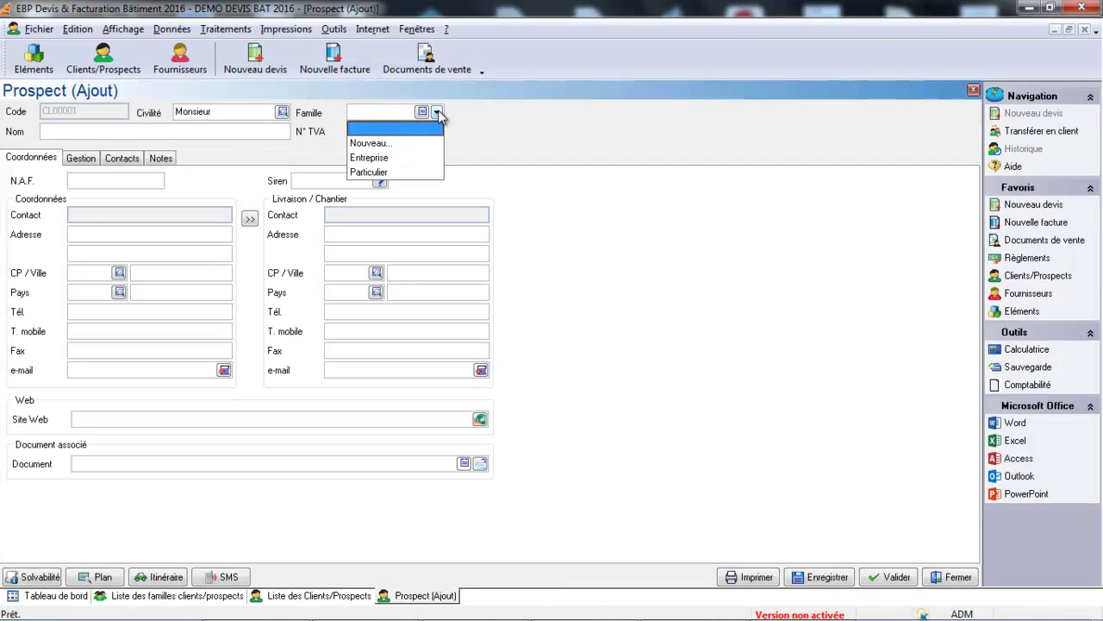
pyautogui.click(394, 172)
pyautogui.click(253, 134)
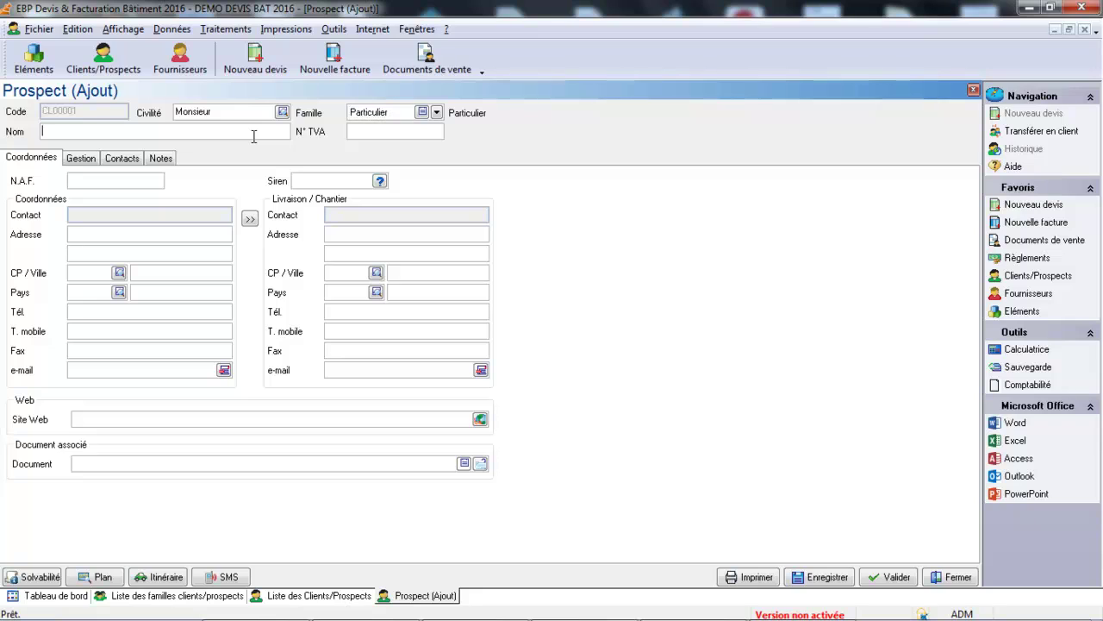
pyautogui.write('Dupont')
# Step: Enter the prospect's street address and postal code, and copy these details to the Livraison / Chantier address
pyautogui.click(100, 234)
pyautogui.write('4 rue des temples')
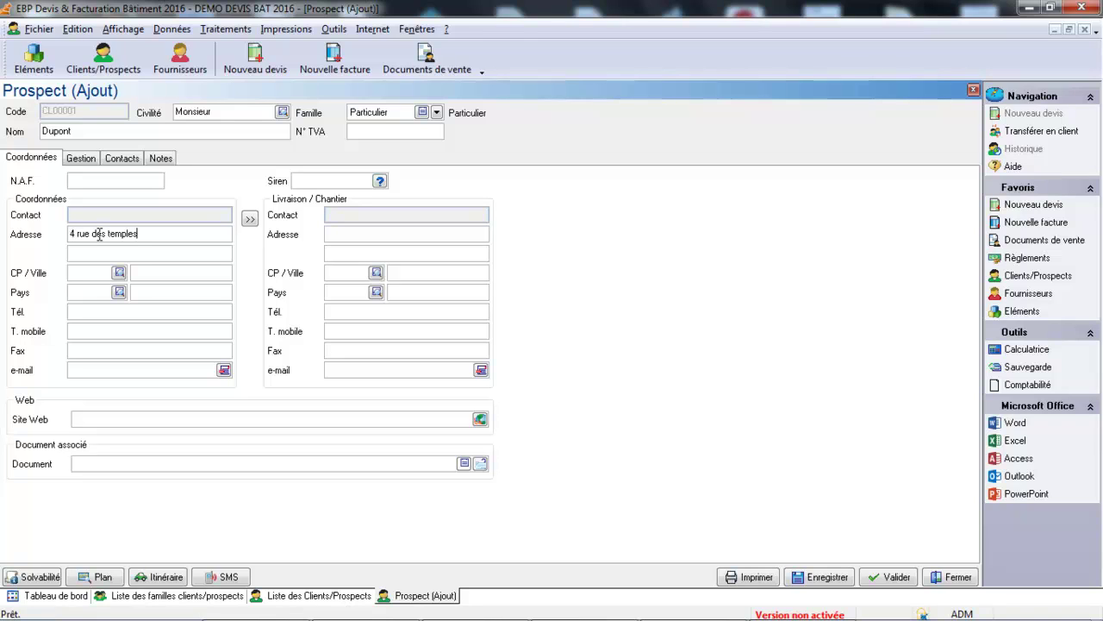
pyautogui.click(80, 273)
pyautogui.write('31000')
pyautogui.press('Tab')
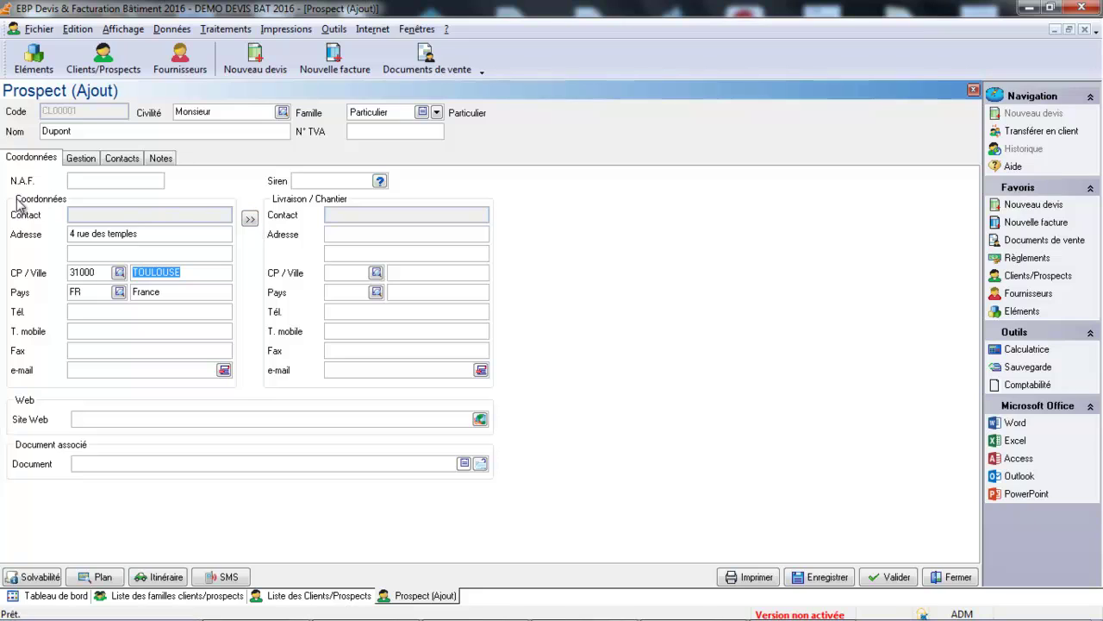
pyautogui.click(250, 220)
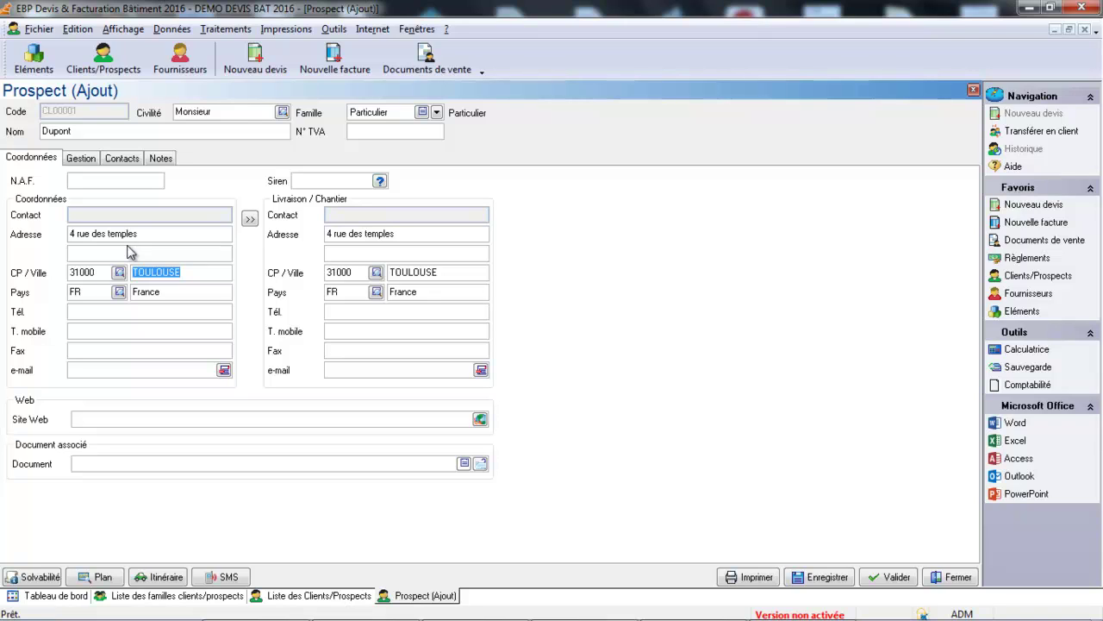
# Step: Review the prospect's payment method choices and contacts page, and save the prospect record
pyautogui.click(83, 164)
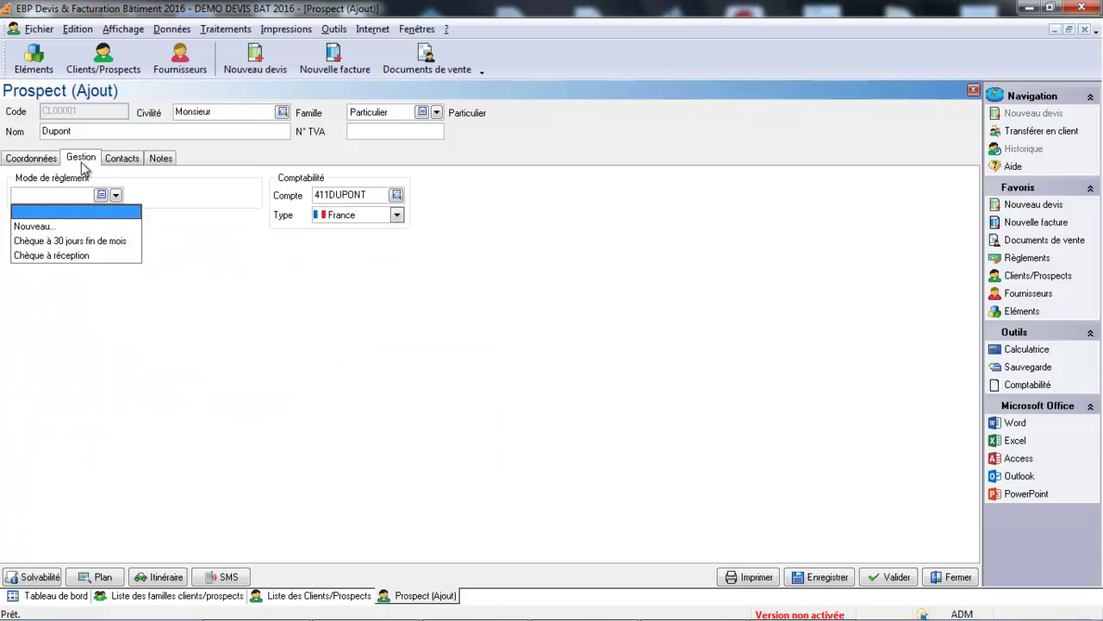
pyautogui.click(62, 208)
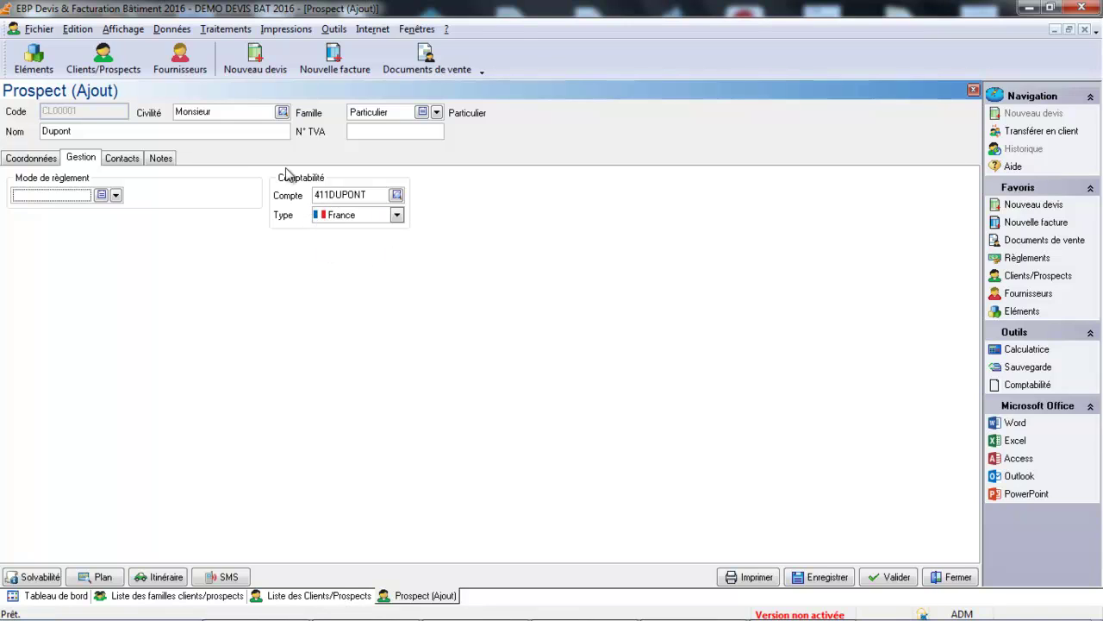
pyautogui.click(123, 160)
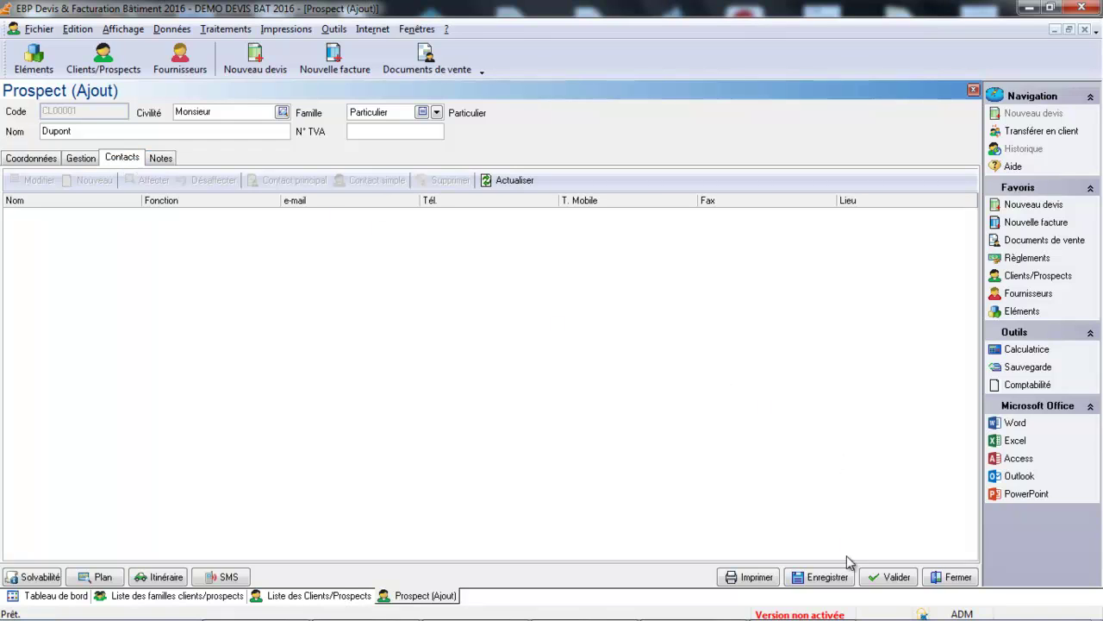
pyautogui.click(828, 578)
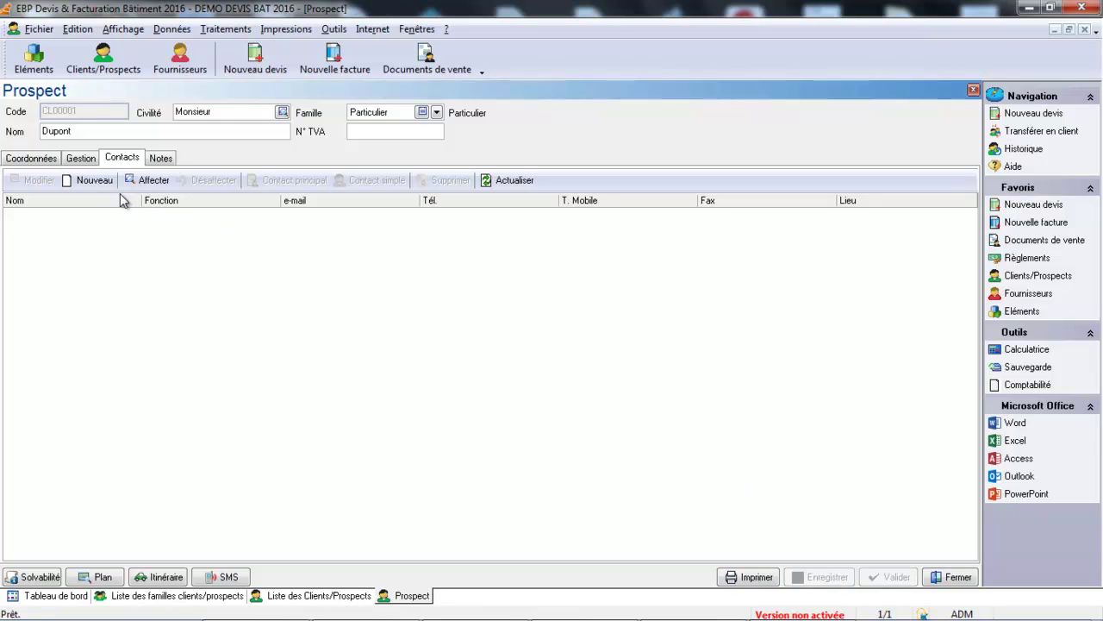
# Step: Add a contact to the prospect with title Monsieur, the contact's name and location Livraison/Chantier, and validate the prospect record
pyautogui.click(93, 181)
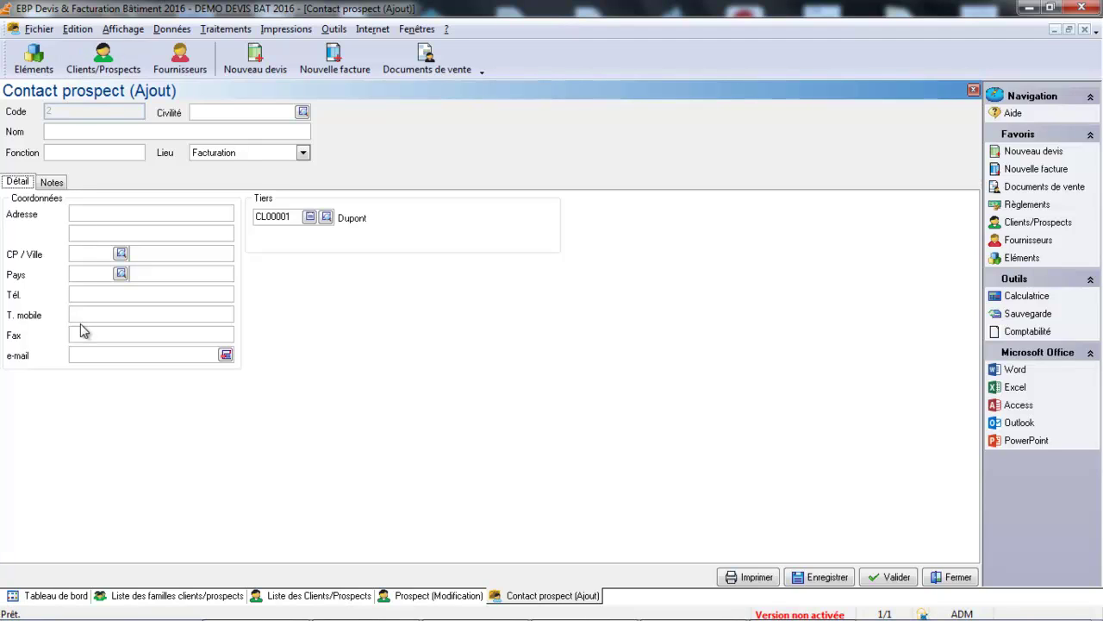
pyautogui.click(302, 113)
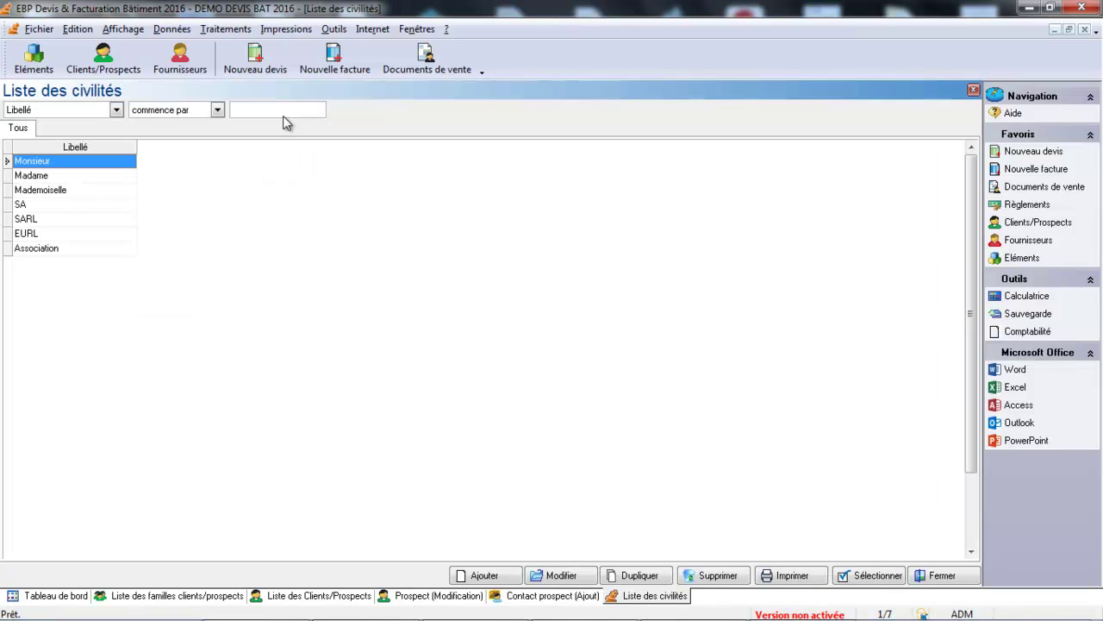
pyautogui.doubleClick(62, 162)
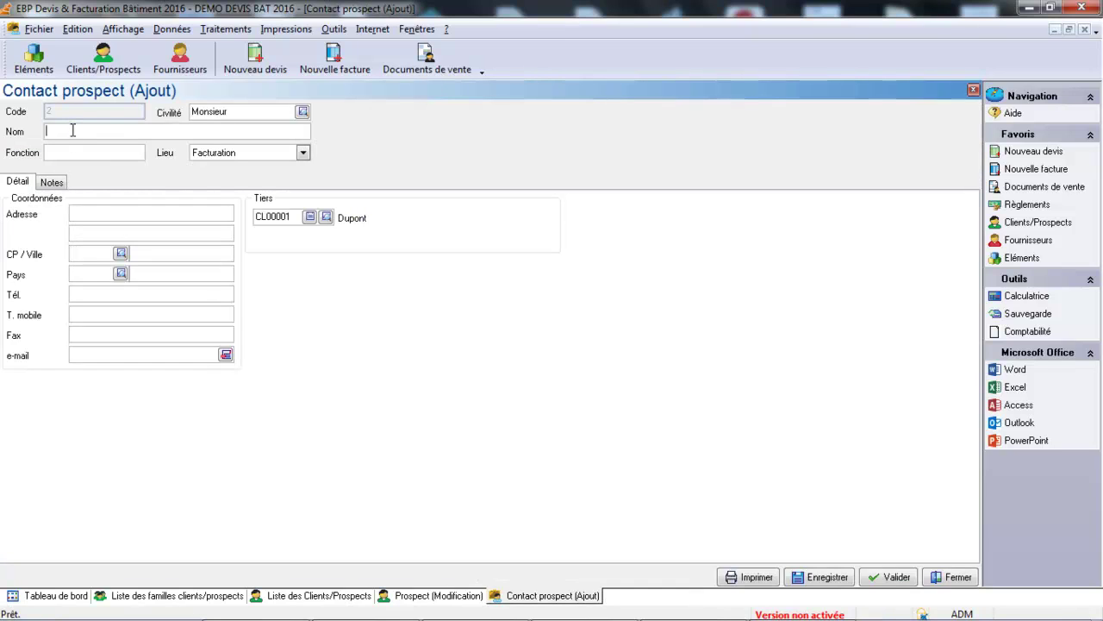
pyautogui.write('dUCE')
pyautogui.press('Tab')
pyautogui.click(303, 154)
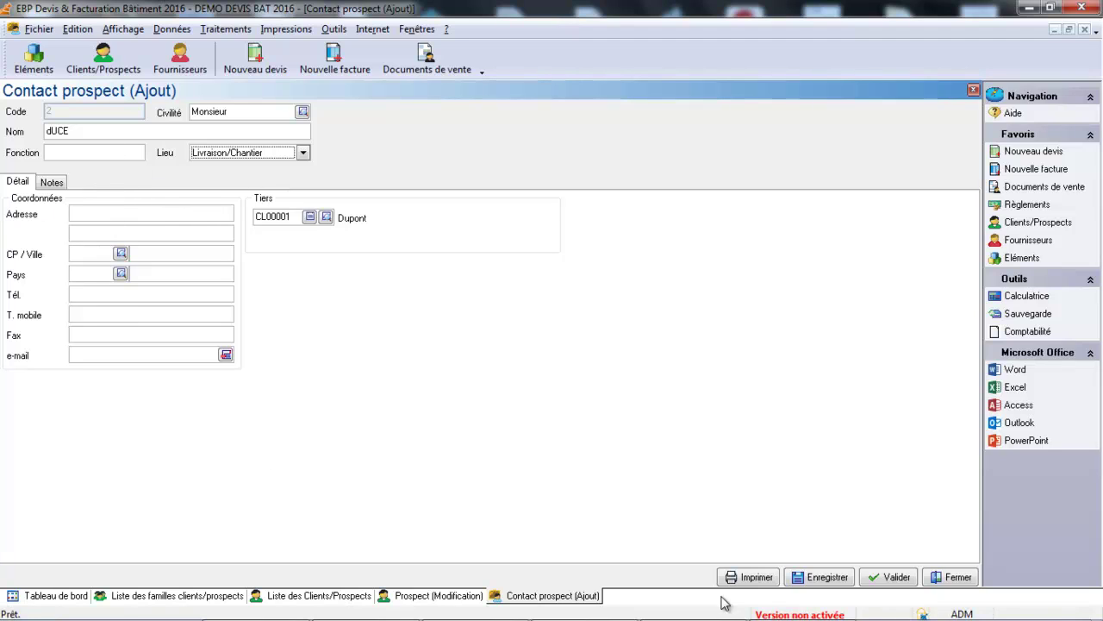
pyautogui.click(841, 583)
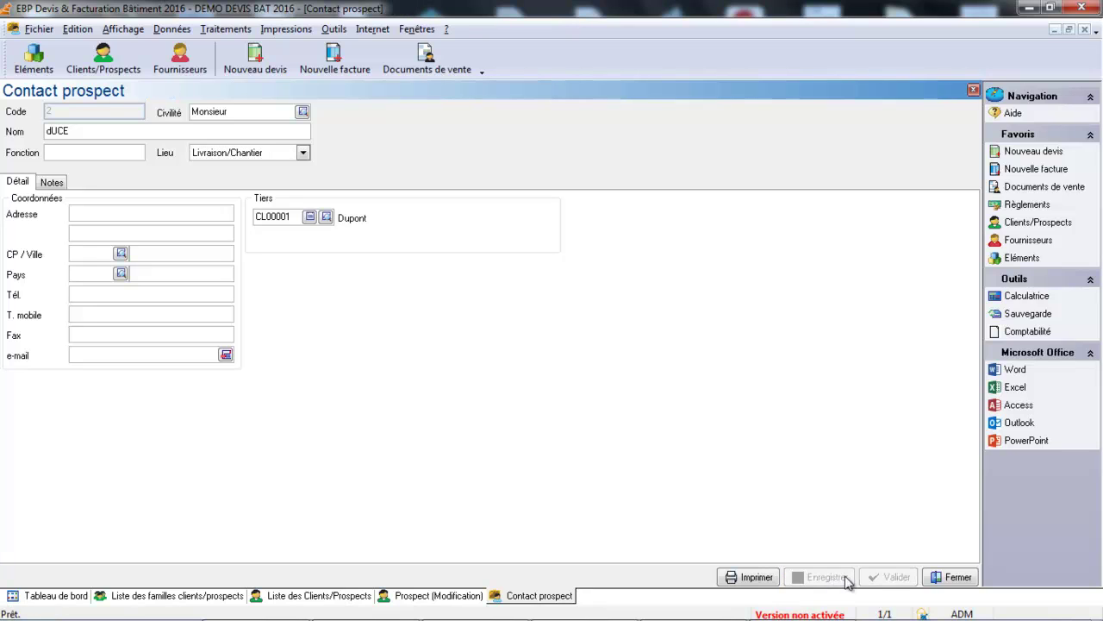
pyautogui.click(937, 577)
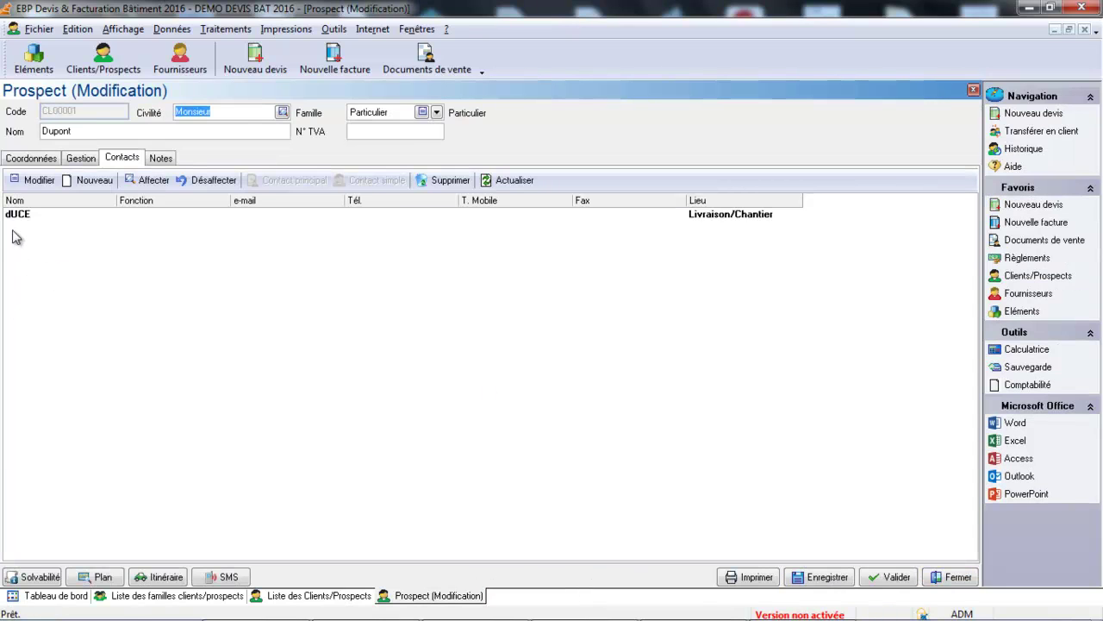
pyautogui.click(889, 579)
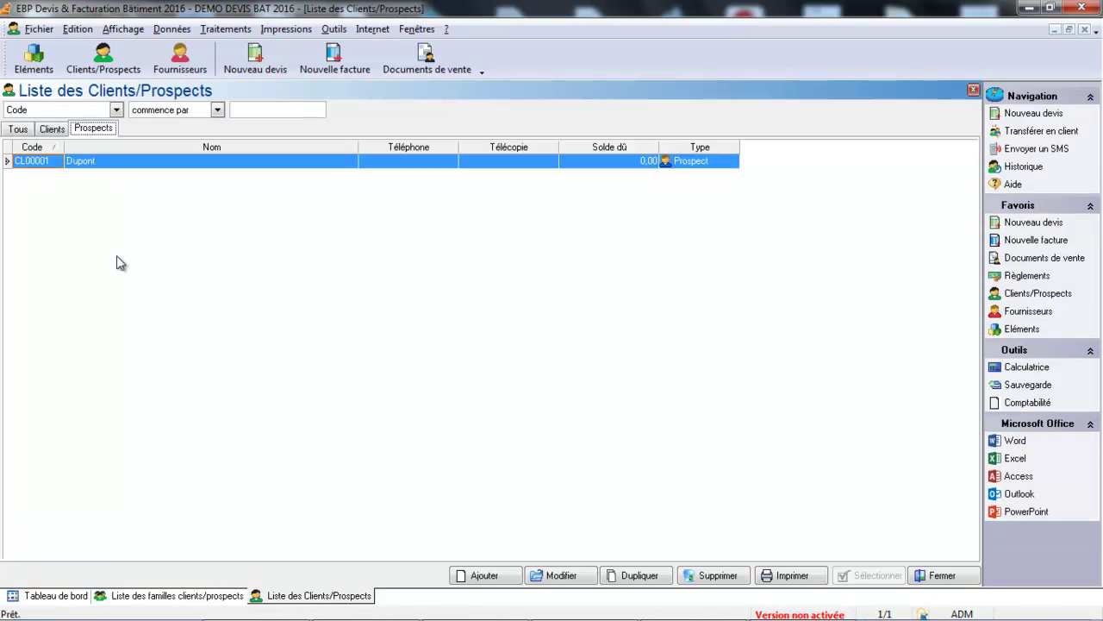
# Step: Create a new client record with title SARL, family Entreprise and company name DUJARDIN
pyautogui.click(52, 131)
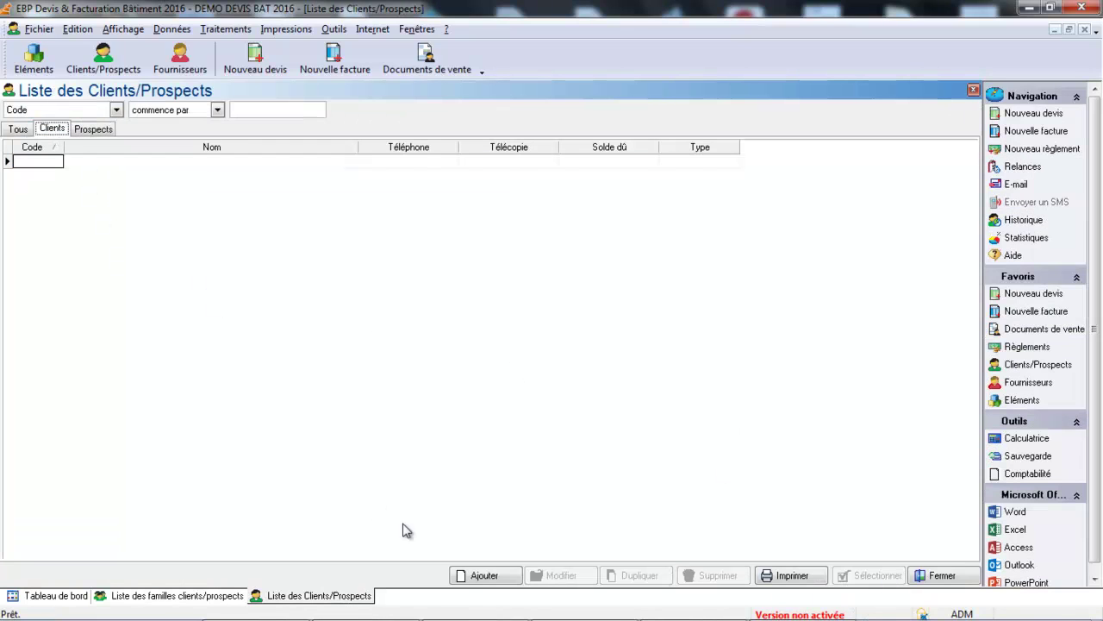
pyautogui.click(483, 578)
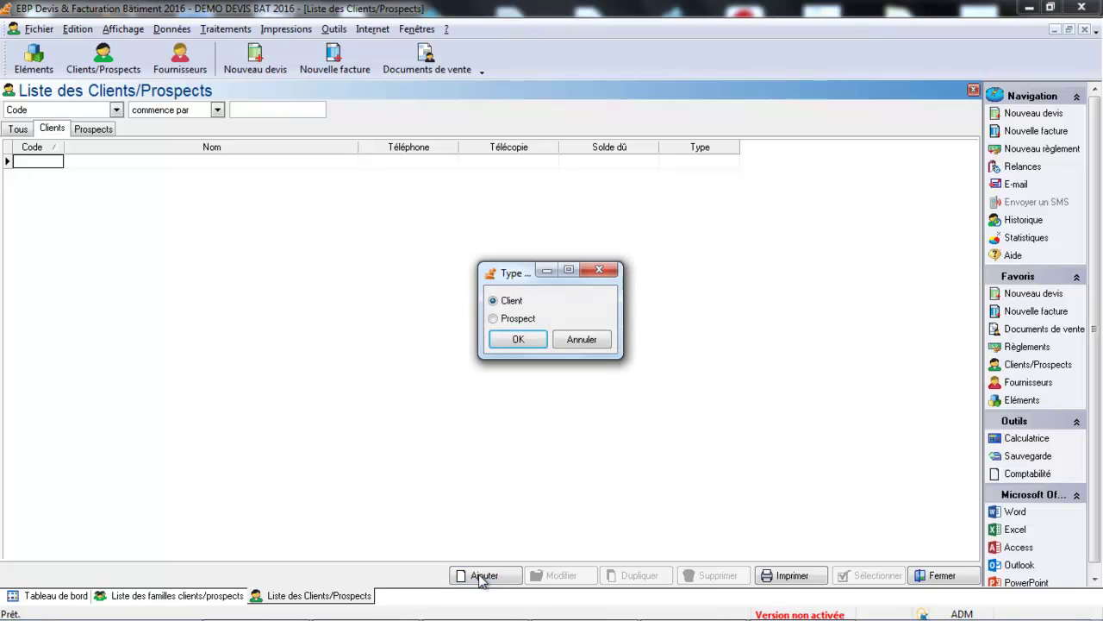
pyautogui.click(511, 341)
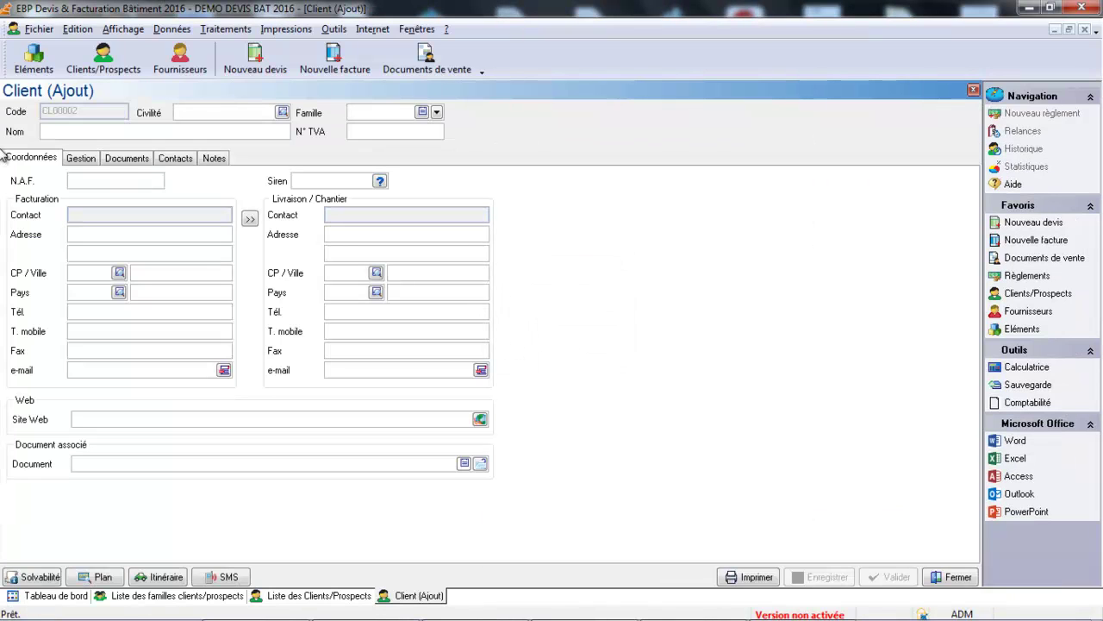
pyautogui.click(281, 112)
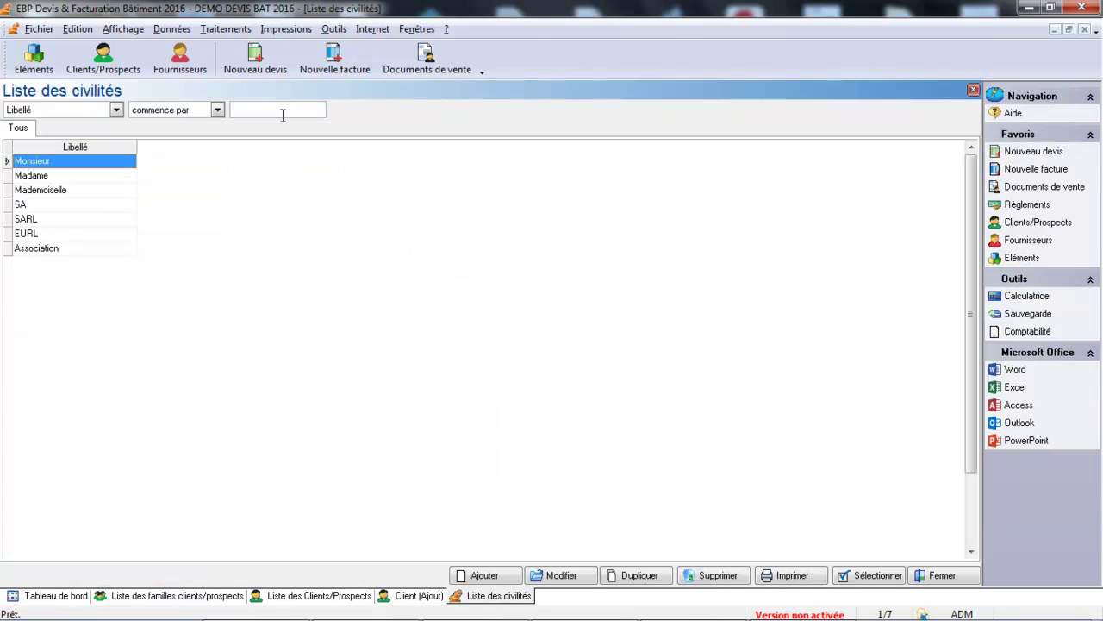
pyautogui.doubleClick(89, 221)
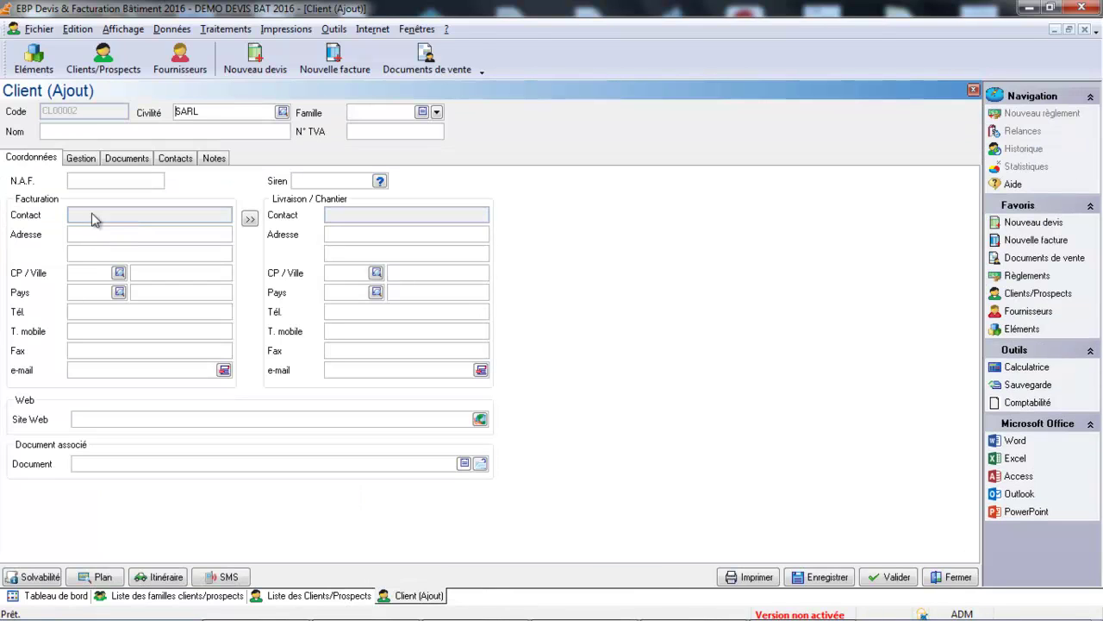
pyautogui.click(438, 113)
pyautogui.click(402, 158)
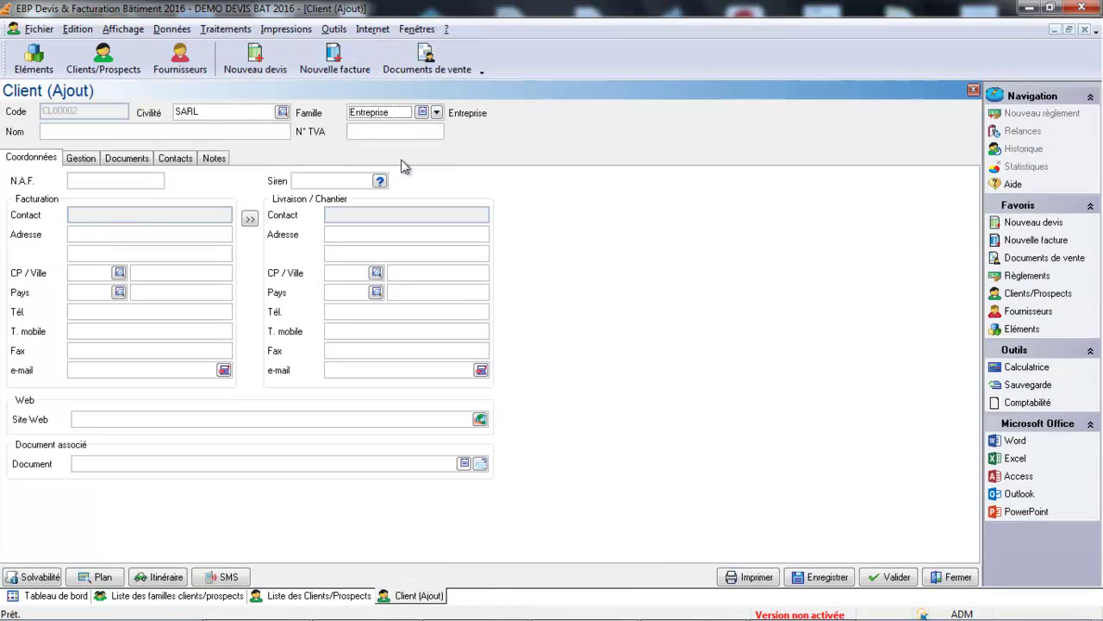
pyautogui.click(246, 133)
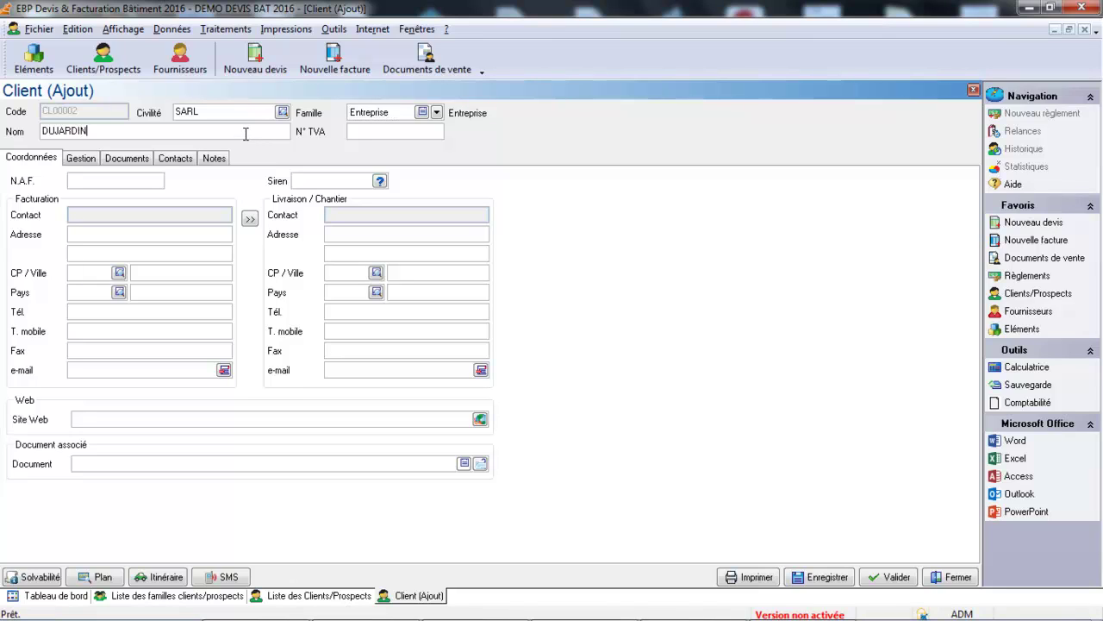
# Step: Enter the client's billing street address and postal code, and copy these details to the Livraison / Chantier address
pyautogui.click(79, 234)
pyautogui.write('44000')
pyautogui.press('Tab')
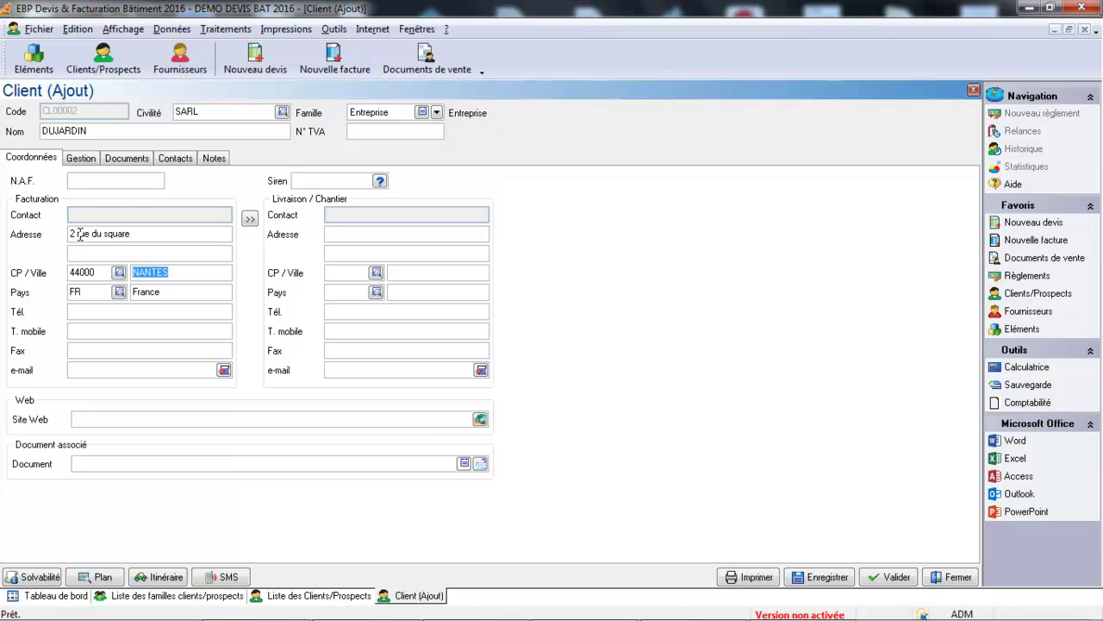
pyautogui.click(250, 219)
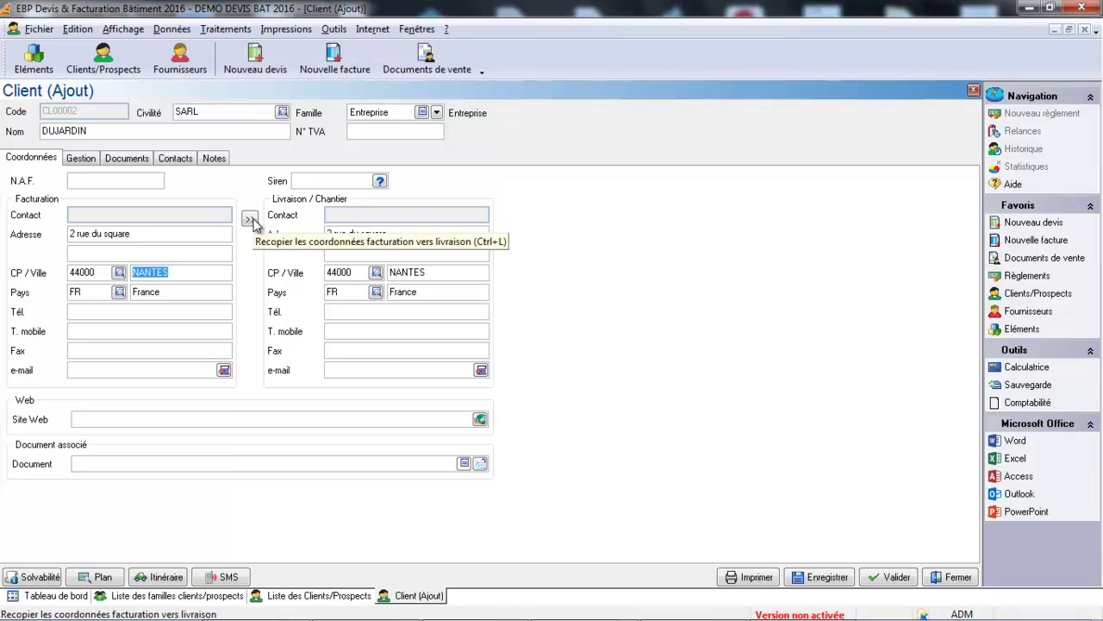
# Step: Set the client's payment method to Chèque à 30 jours fin de mois and select the outstanding credit limit (Plafond) for review
pyautogui.click(81, 158)
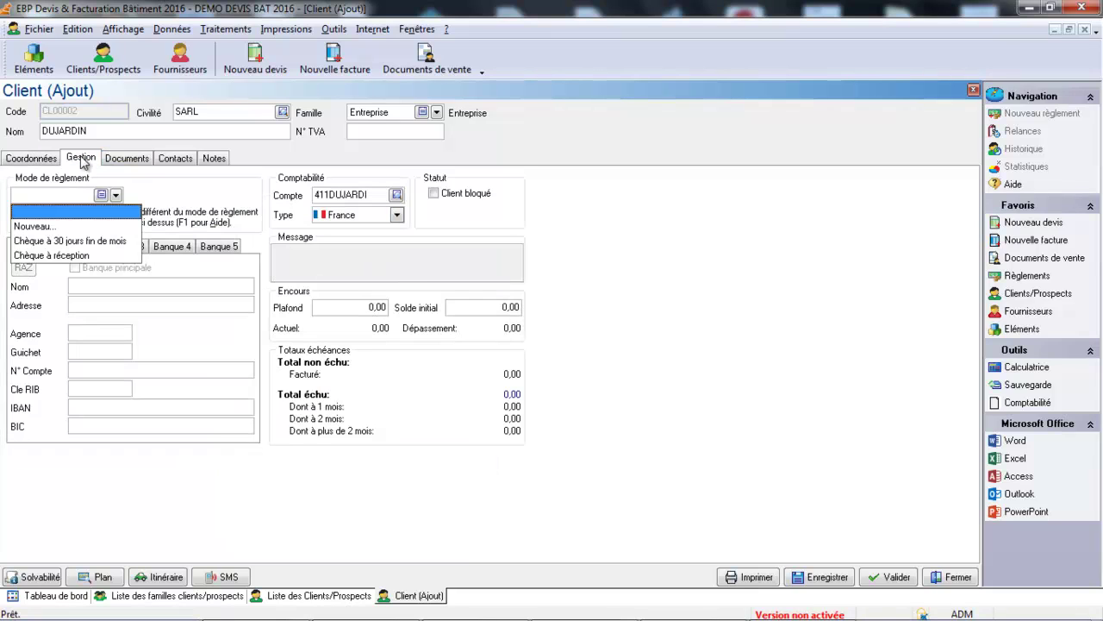
pyautogui.click(51, 242)
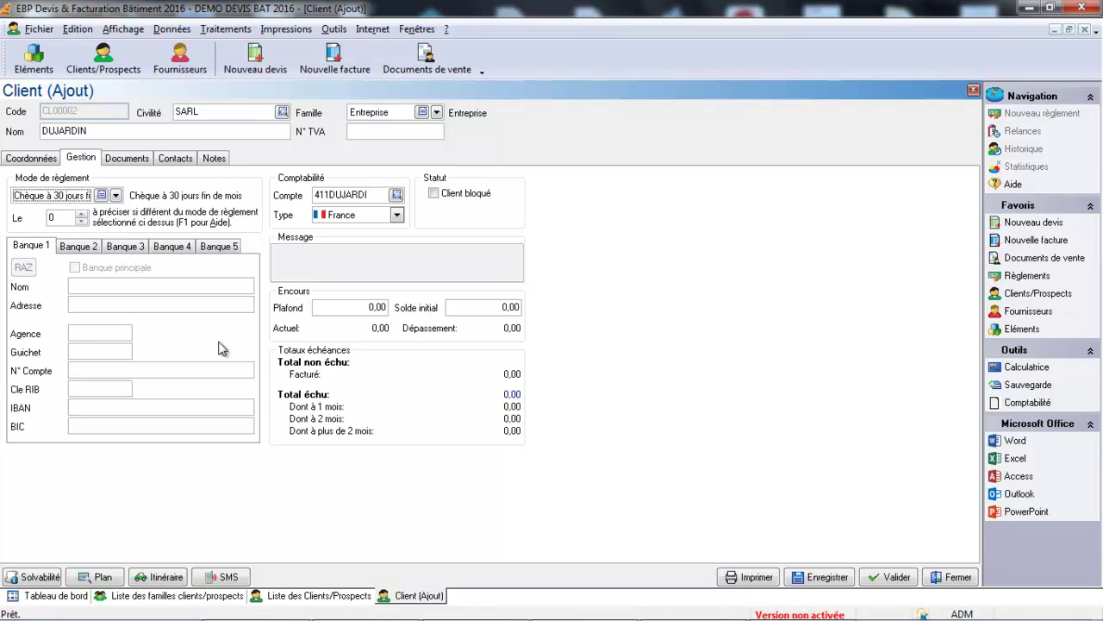
pyautogui.click(348, 313)
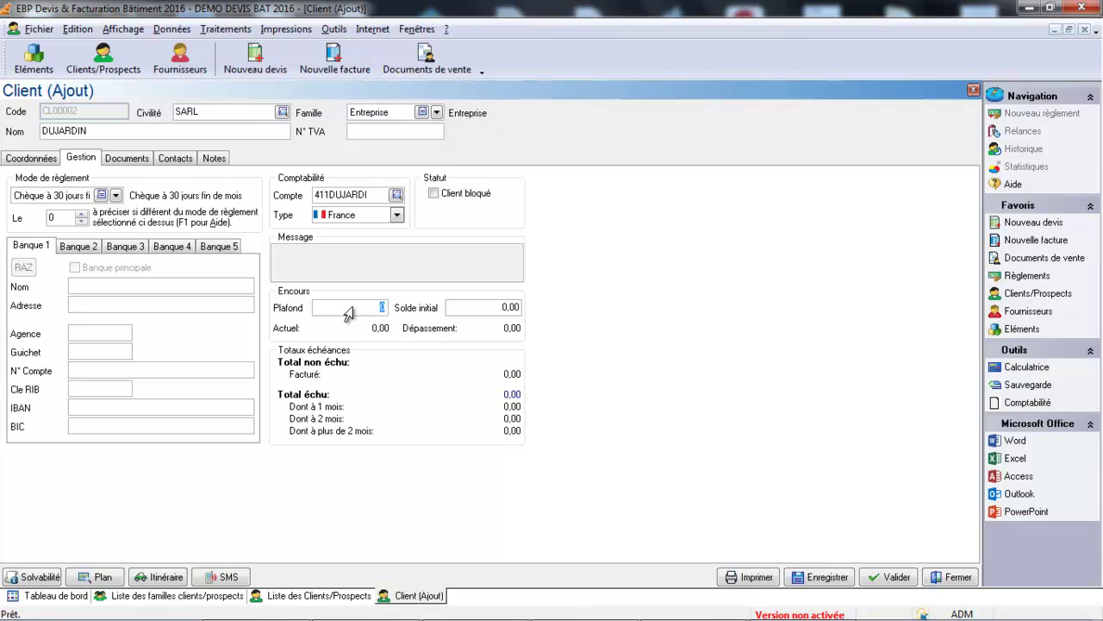
# Step: Review the client's recorded documents and contacts pages, and save the client record
pyautogui.click(128, 161)
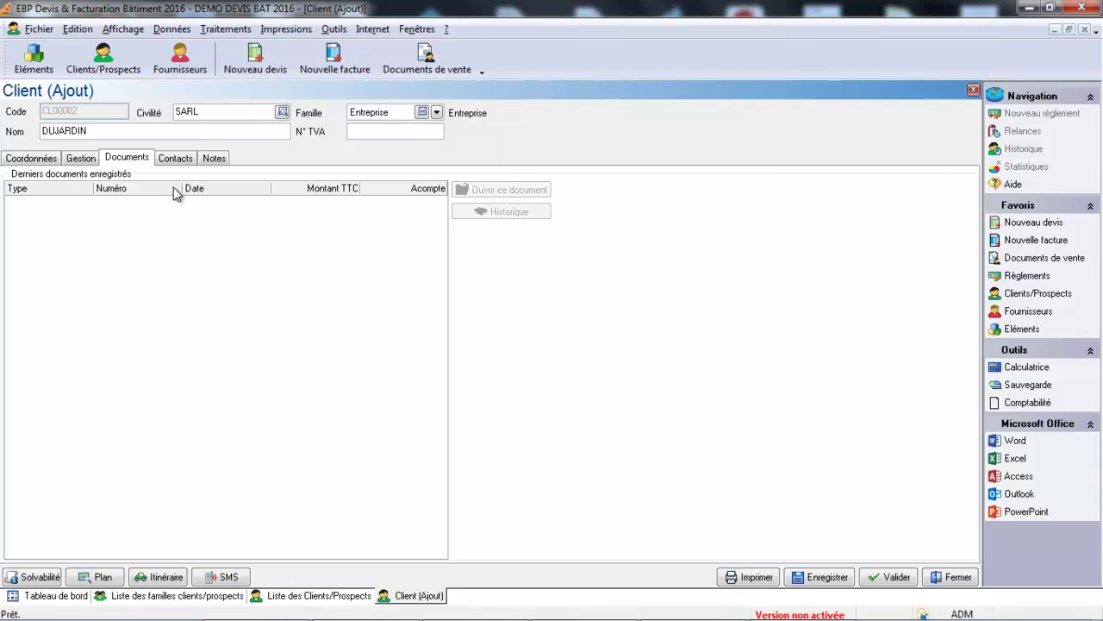
pyautogui.click(177, 159)
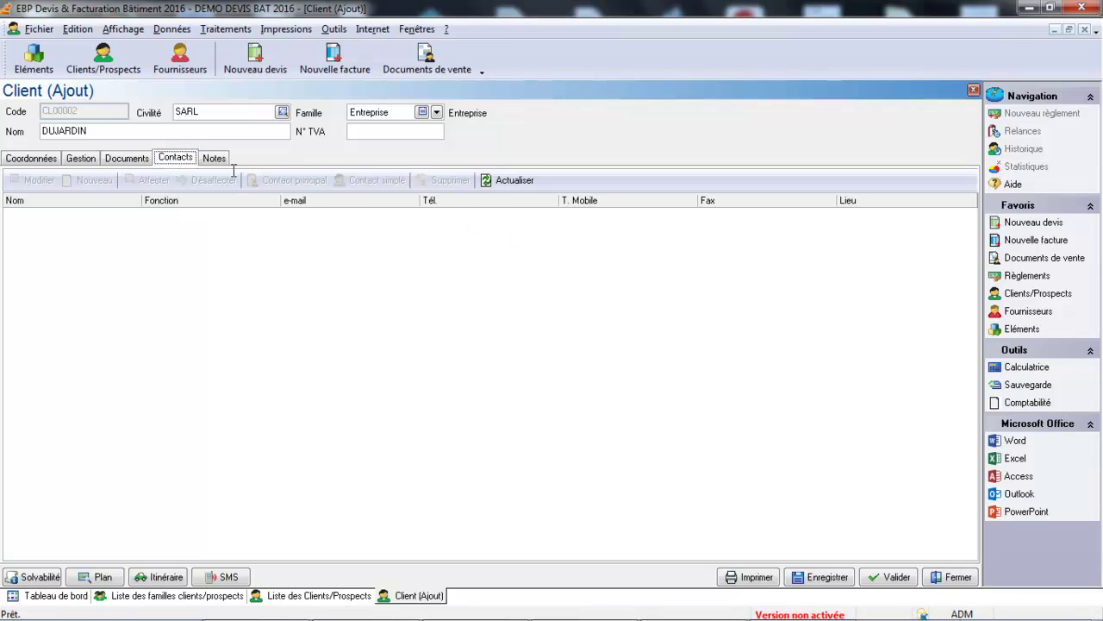
pyautogui.click(816, 576)
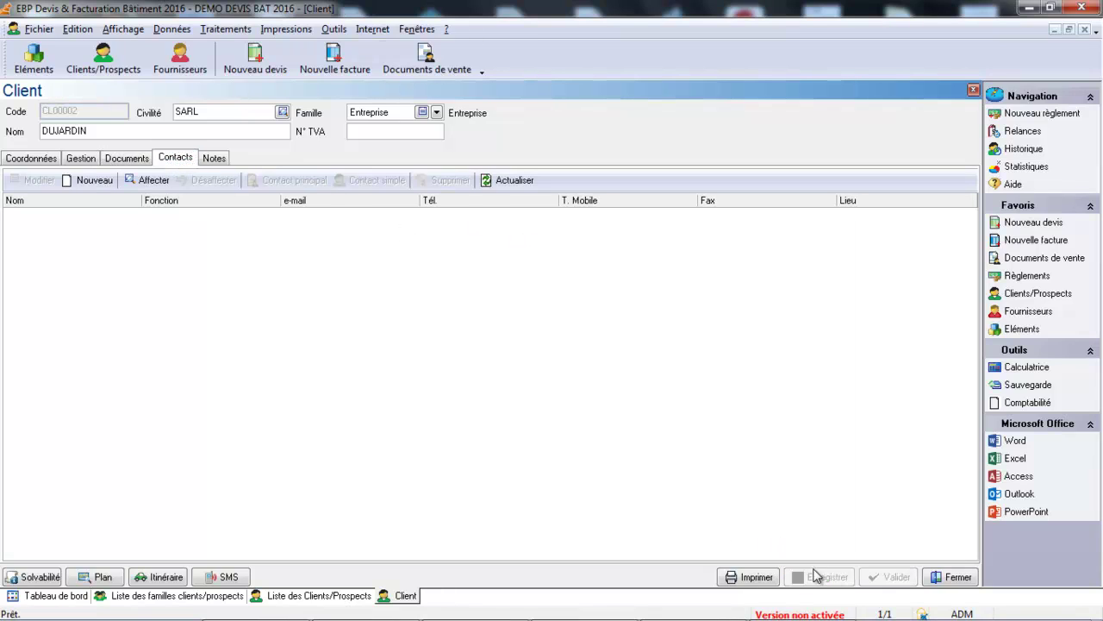
pyautogui.click(83, 182)
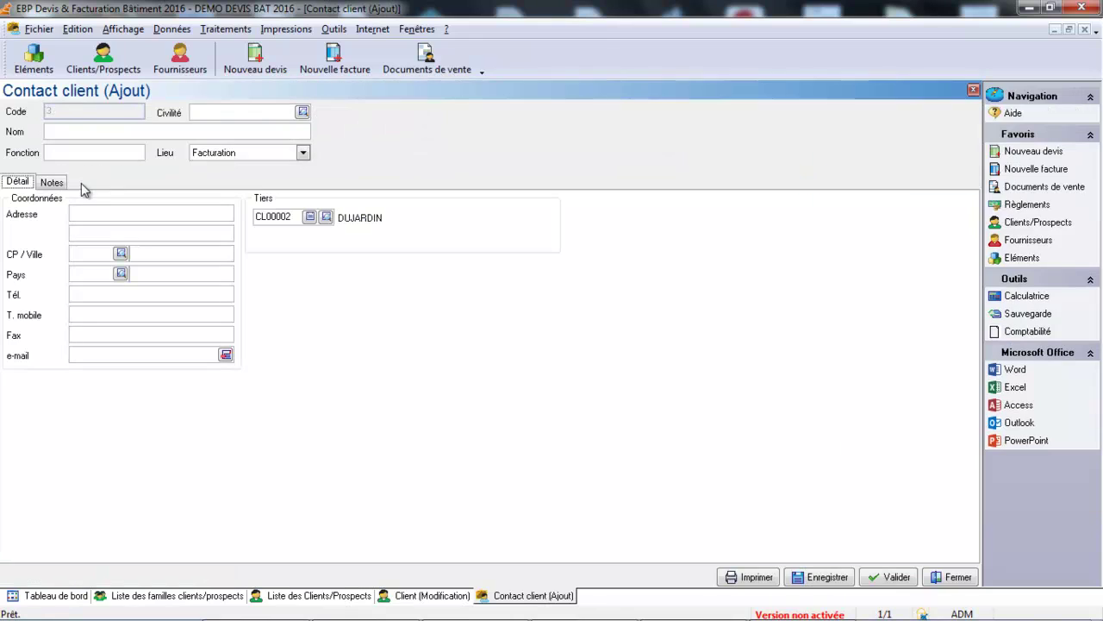
pyautogui.click(954, 577)
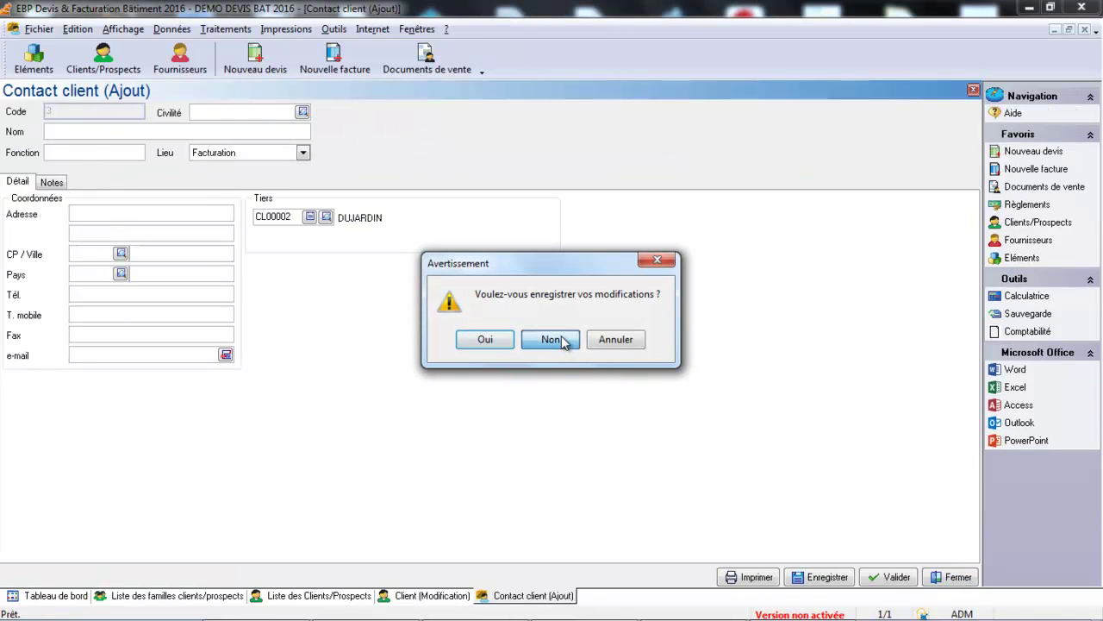
pyautogui.click(552, 339)
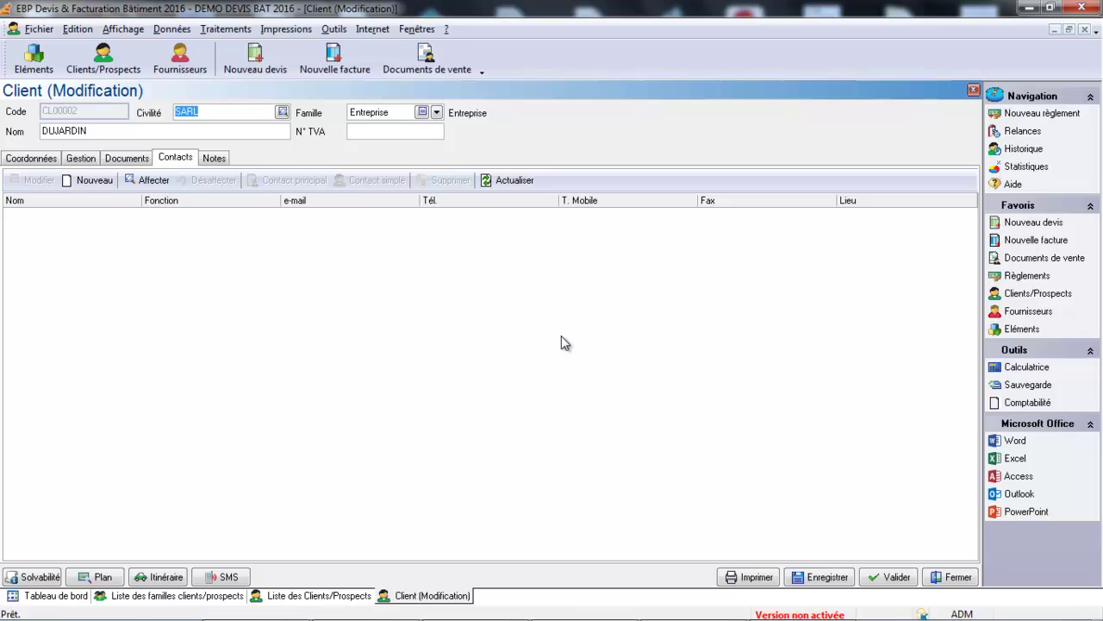
# Step: Validate the client record and check the separate lists of clients and prospects
pyautogui.click(888, 578)
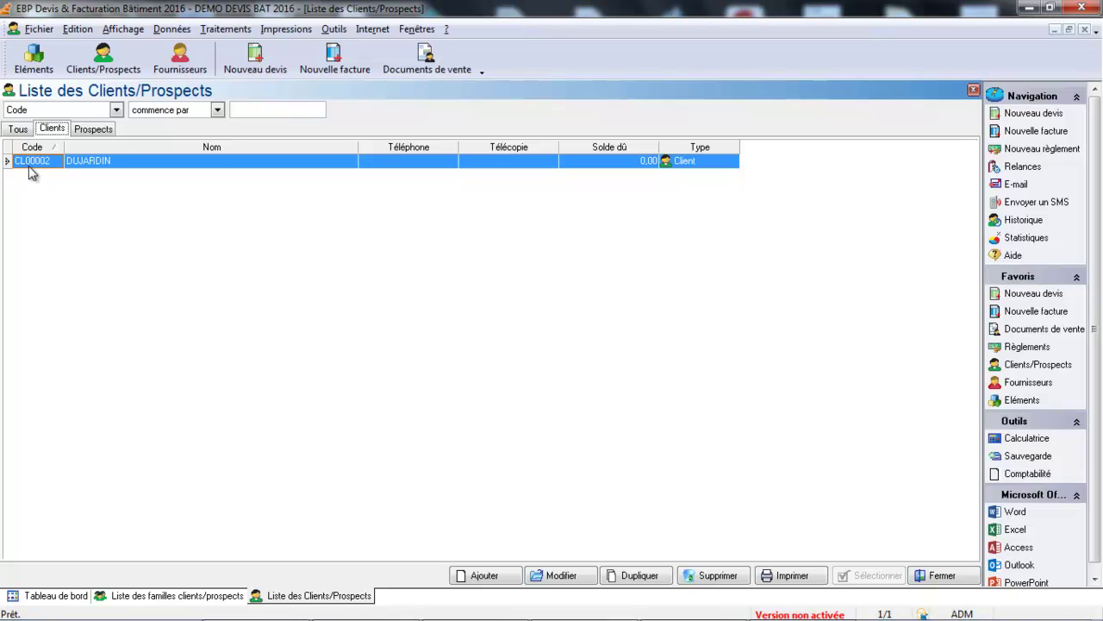
pyautogui.click(97, 129)
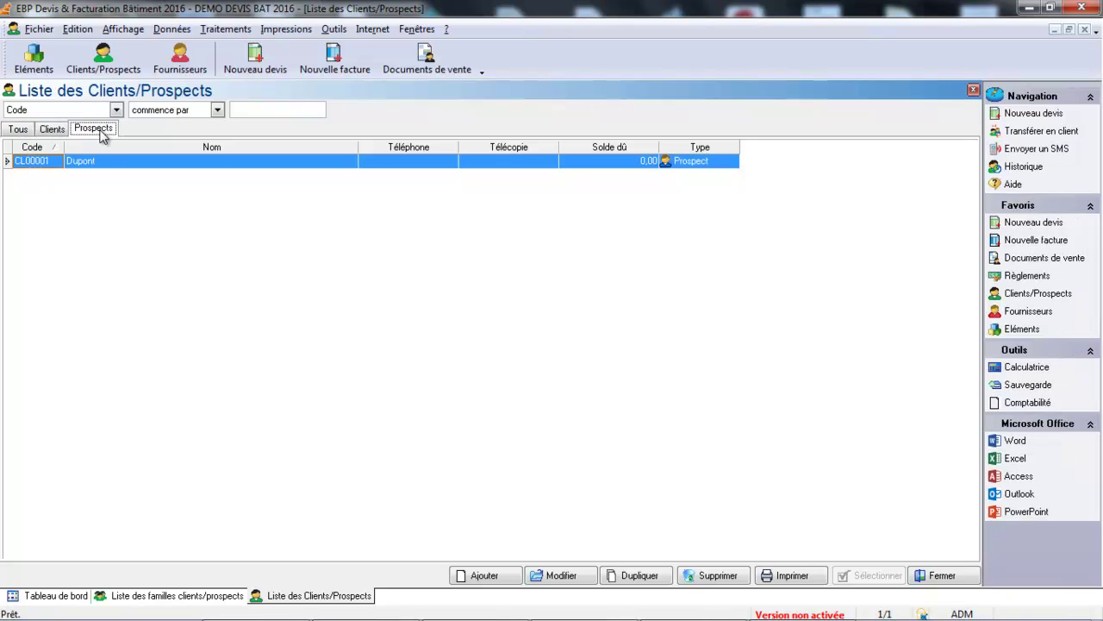
pyautogui.click(51, 129)
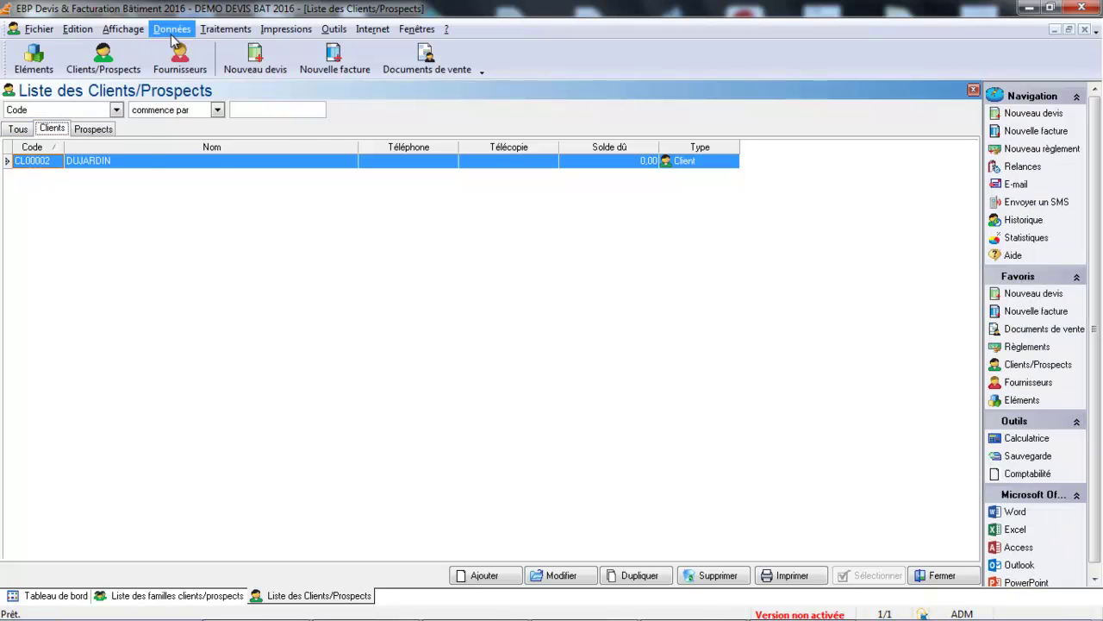
# Step: Bring up the available data lists, including suppliers and third-party contacts
pyautogui.click(171, 31)
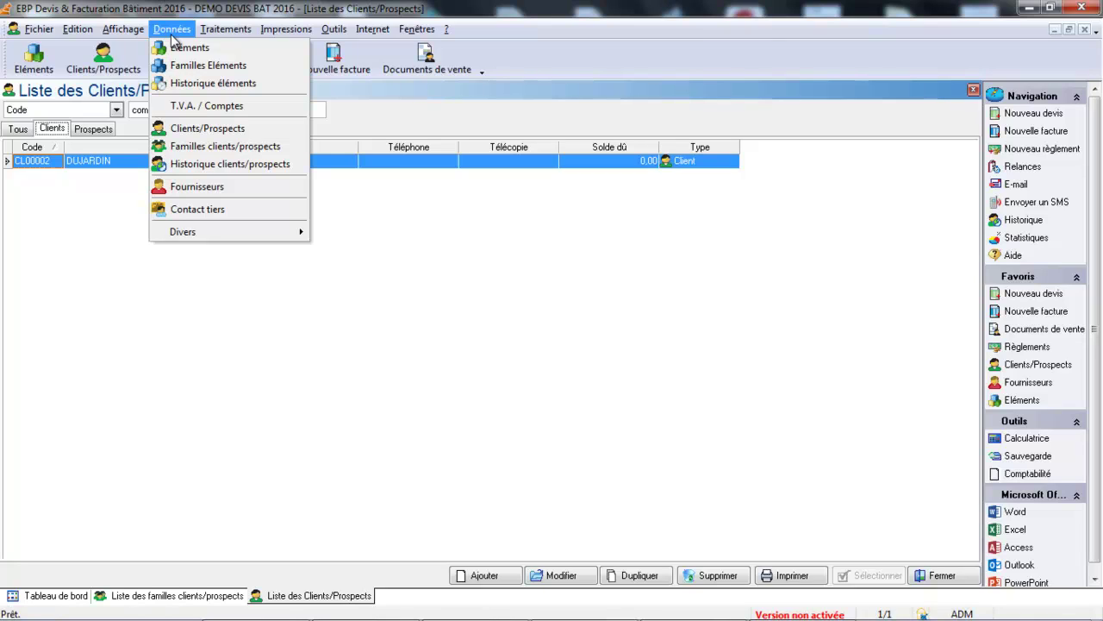